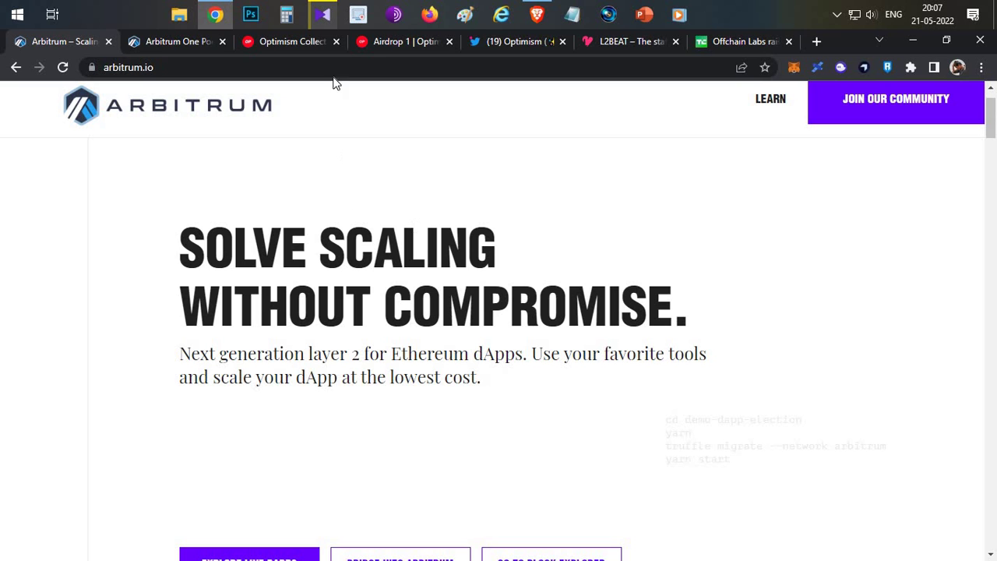
# Review the Optimism airdrop eligibility criteria and the Airdrop 1 allocation rules in the Optimism docs
pyautogui.hotkey('ctrl', '3')
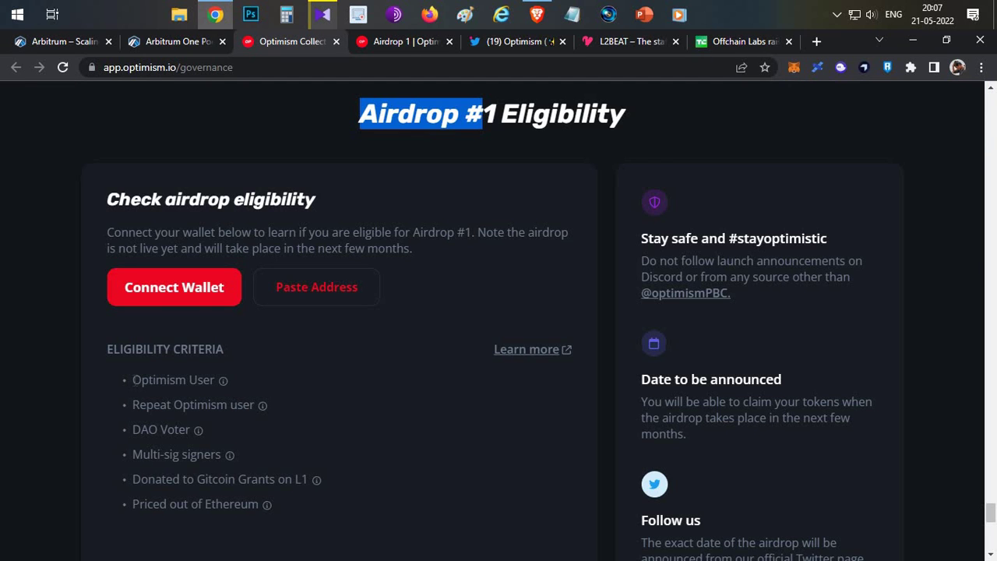
pyautogui.doubleClick(160, 380)
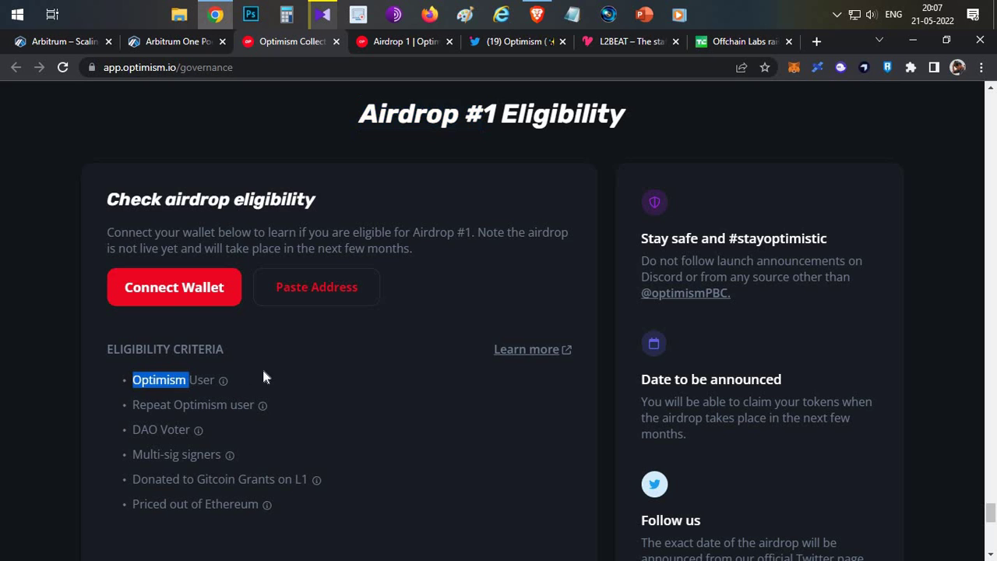
pyautogui.click(386, 43)
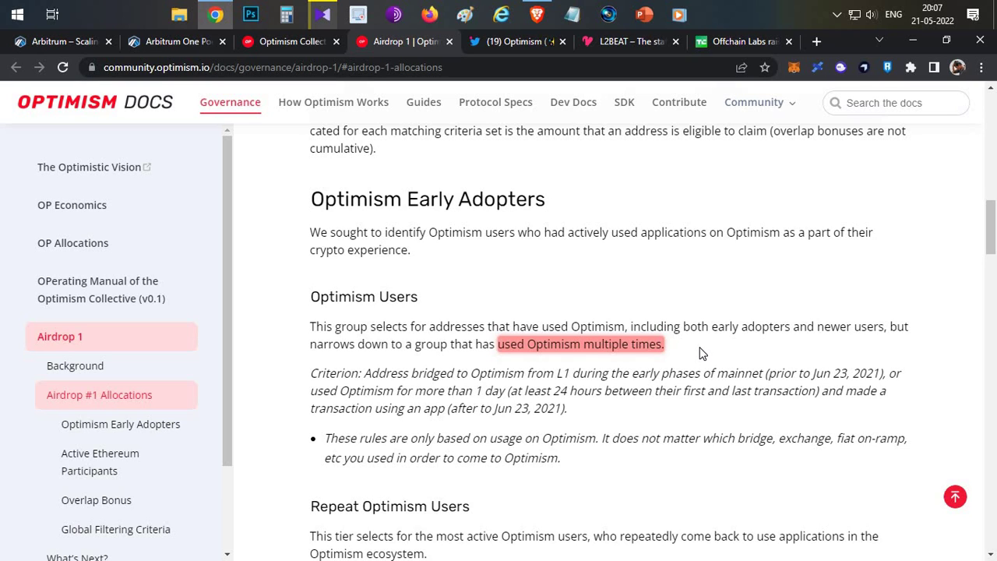
pyautogui.click(67, 34)
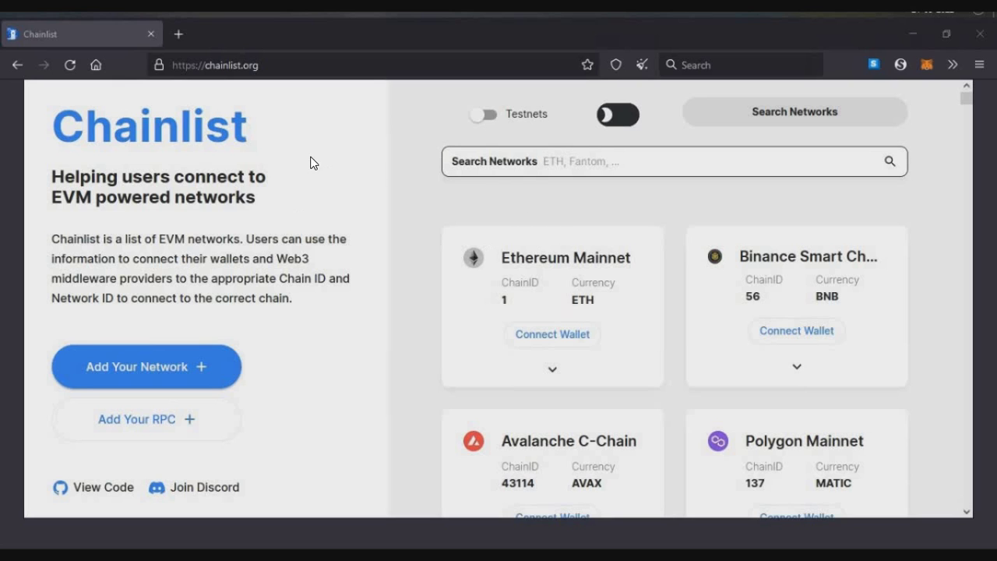
# Search Chainlist for ARBIT, add Arbitrum One to MetaMask, and approve switching the wallet to that network
pyautogui.click(707, 168)
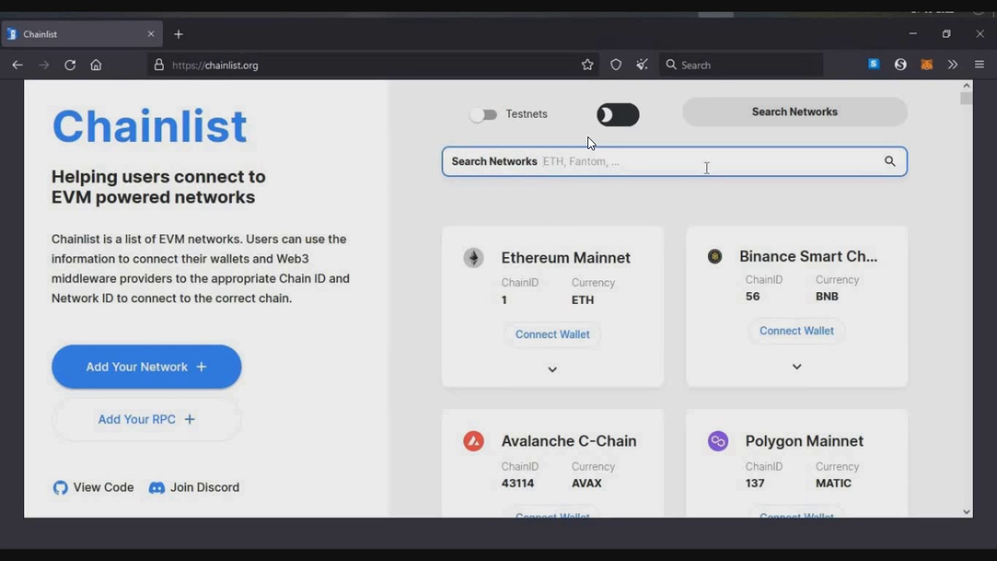
pyautogui.write('ARBIT')
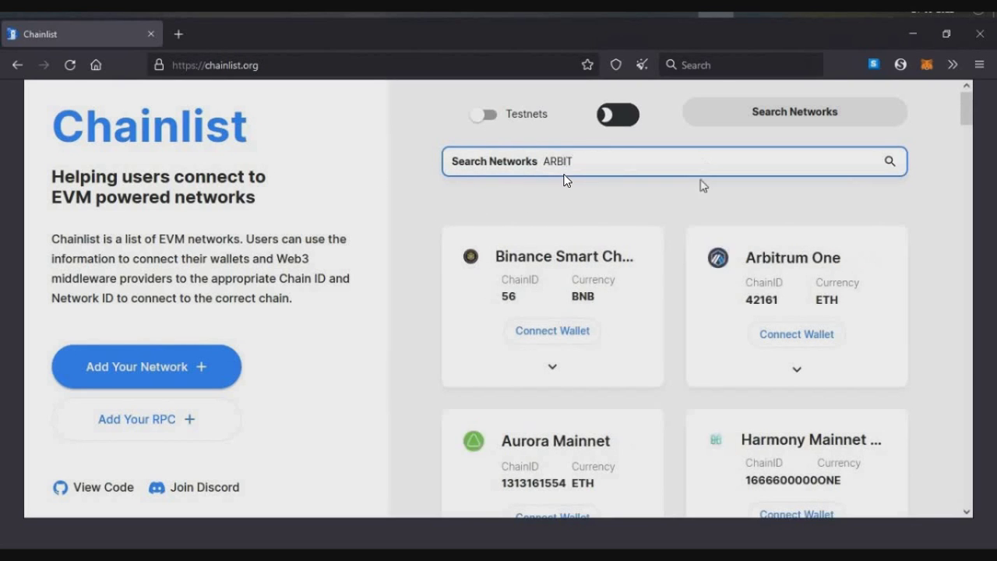
pyautogui.click(561, 337)
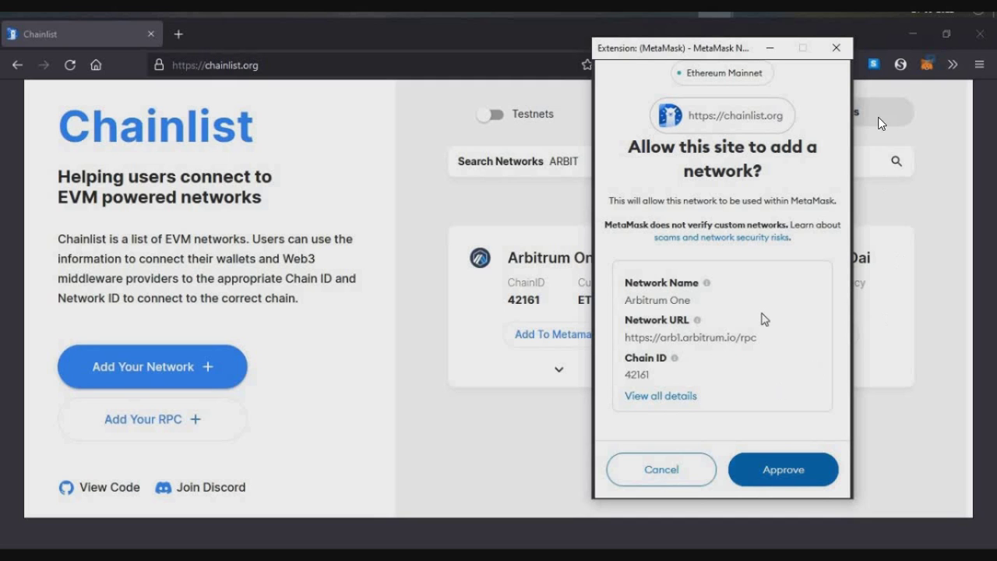
pyautogui.click(779, 467)
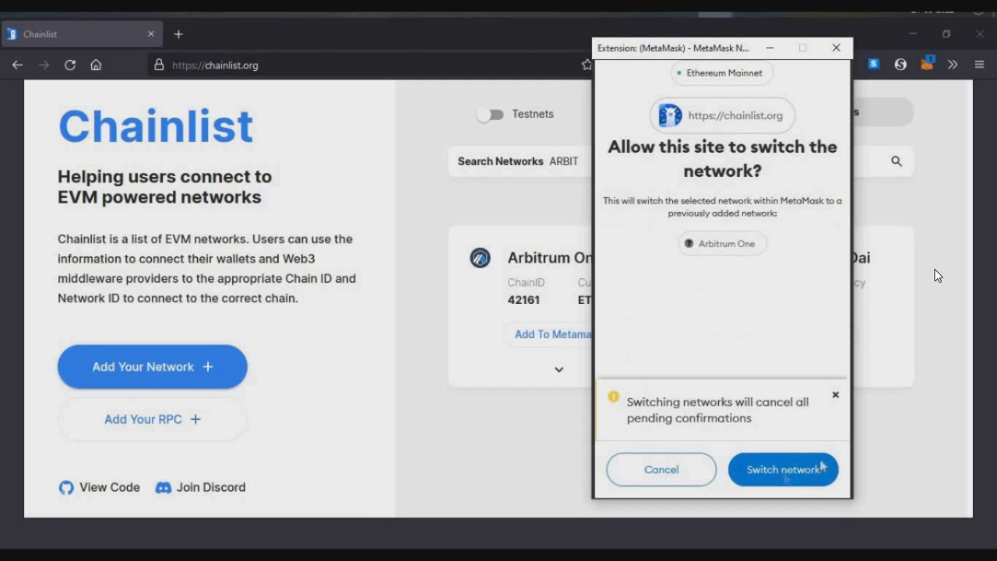
pyautogui.click(788, 473)
# Check the selected network and the list of available networks in the MetaMask wallet
pyautogui.click(927, 64)
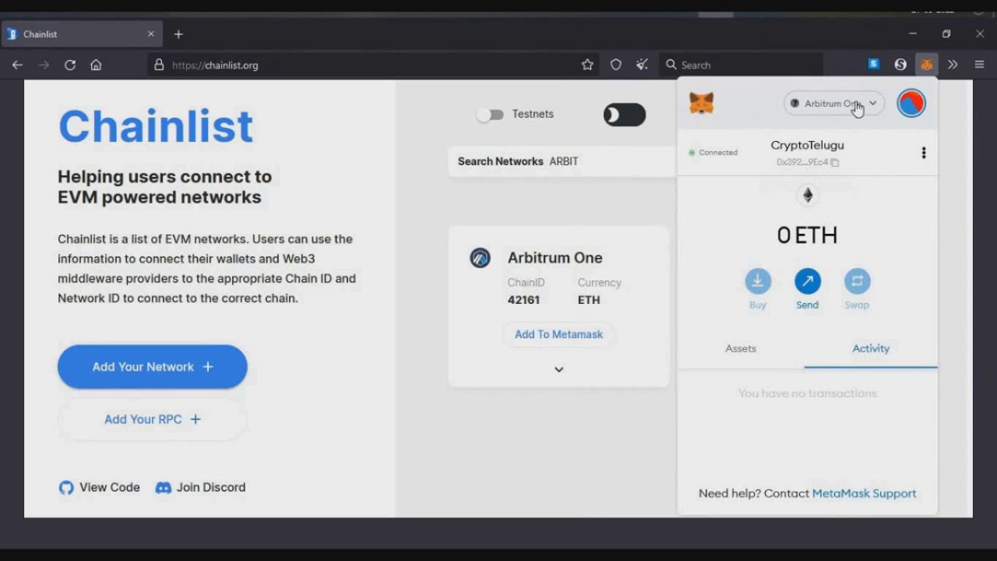
pyautogui.click(857, 109)
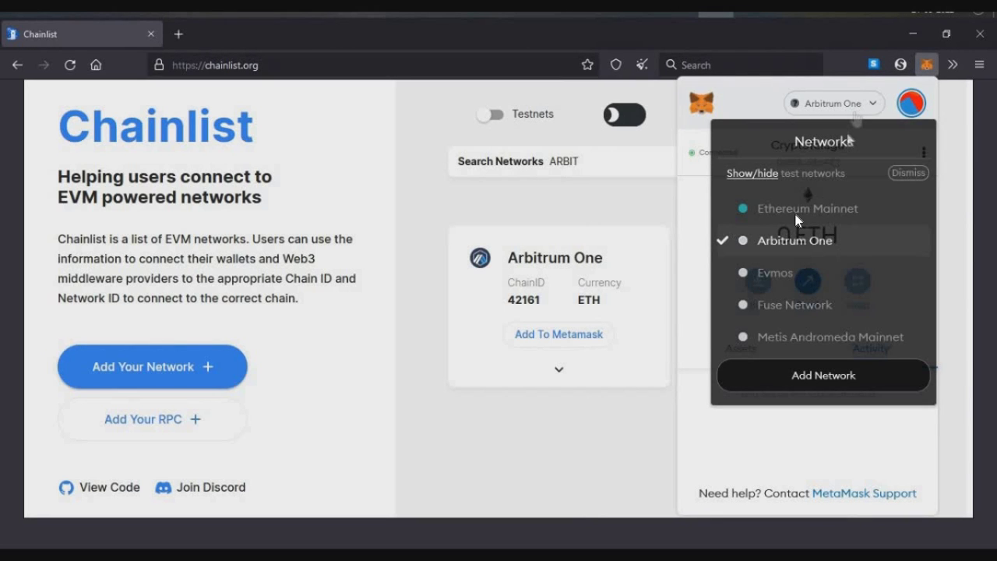
pyautogui.click(820, 234)
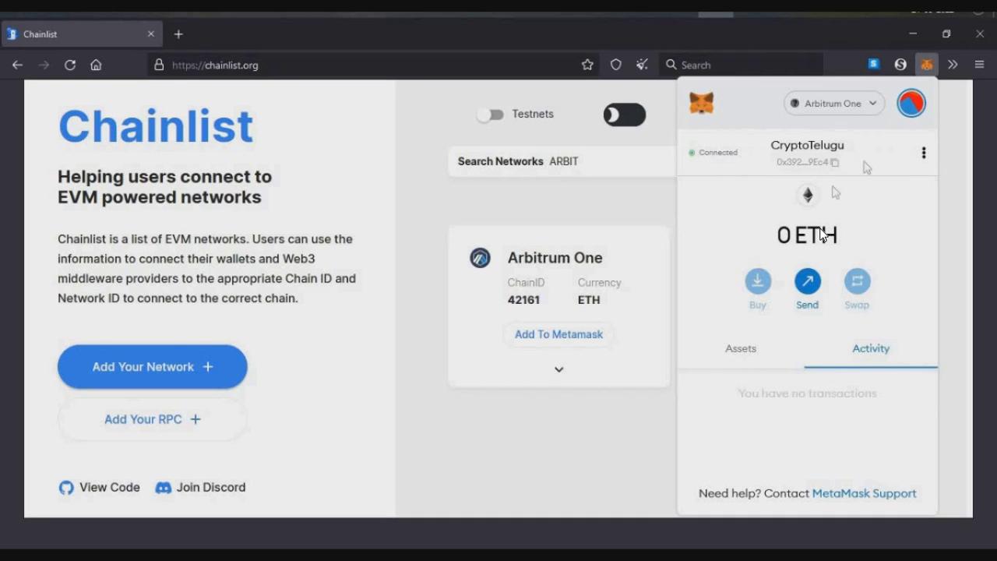
pyautogui.click(840, 107)
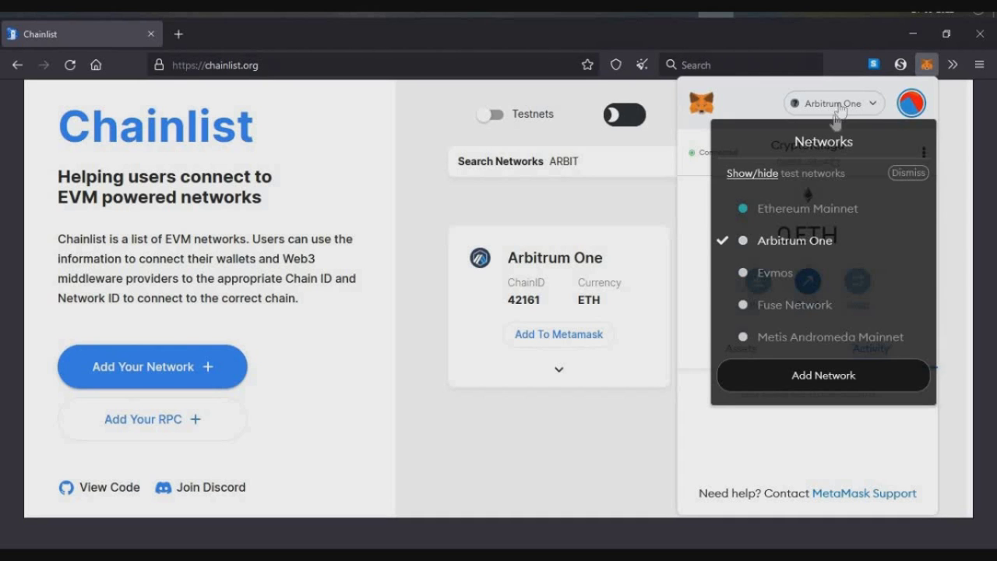
pyautogui.click(512, 434)
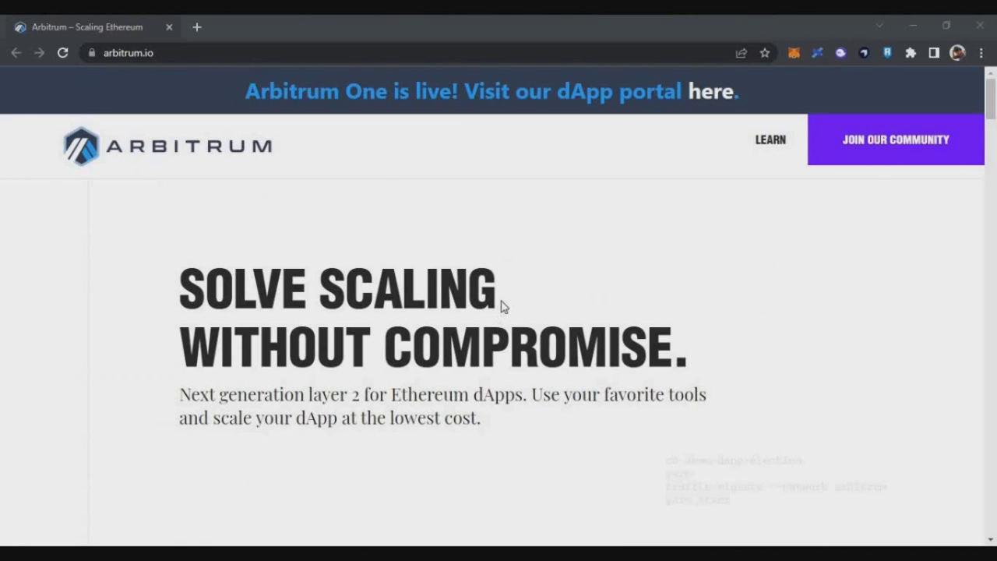
# Revisit the Airdrop 1 rules in the Optimism docs and return to the Arbitrum home page
pyautogui.scroll(-5, 501, 305)
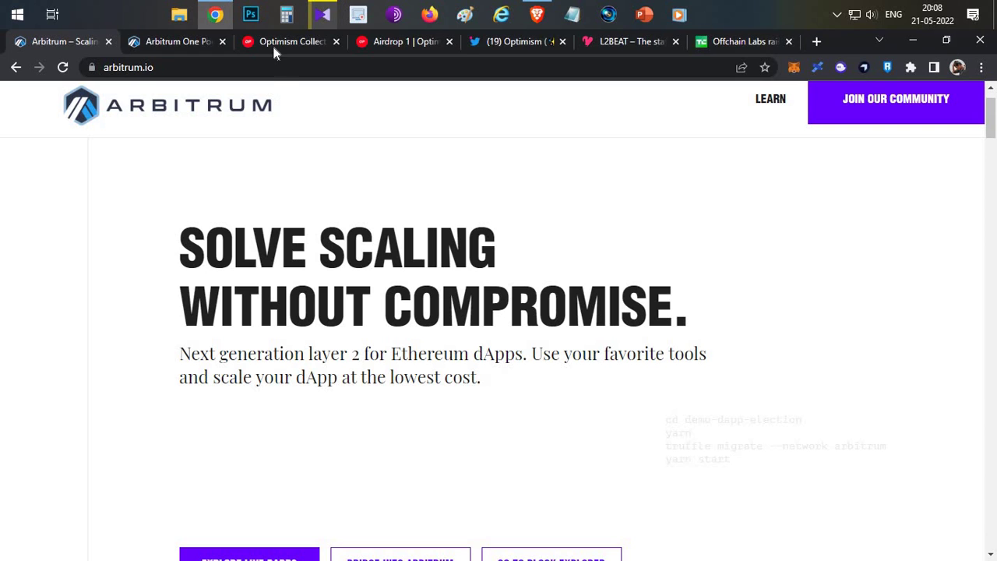
pyautogui.hotkey('ctrl', 'Tab')
pyautogui.hotkey('ctrl', 'Tab')
pyautogui.click(382, 41)
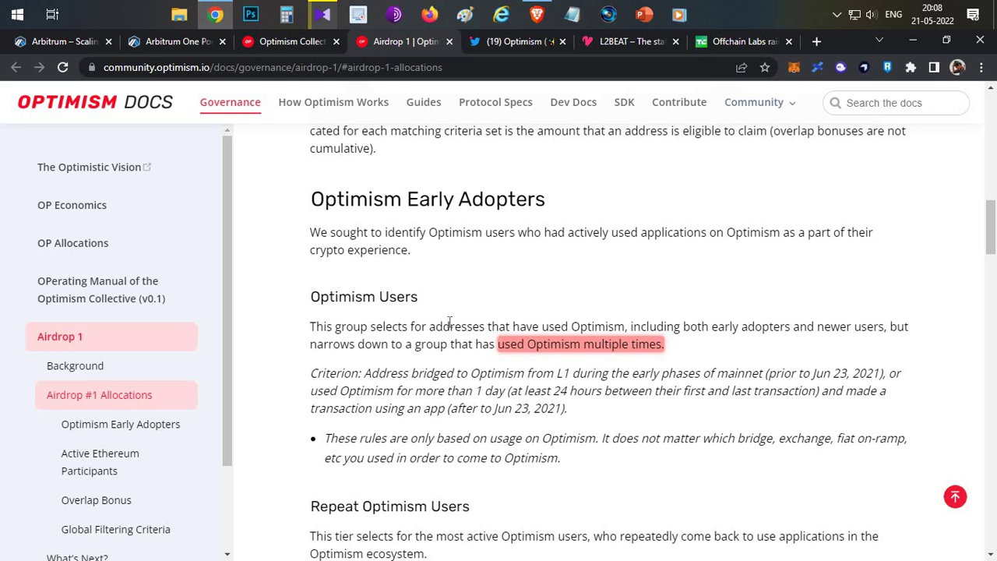
pyautogui.click(62, 42)
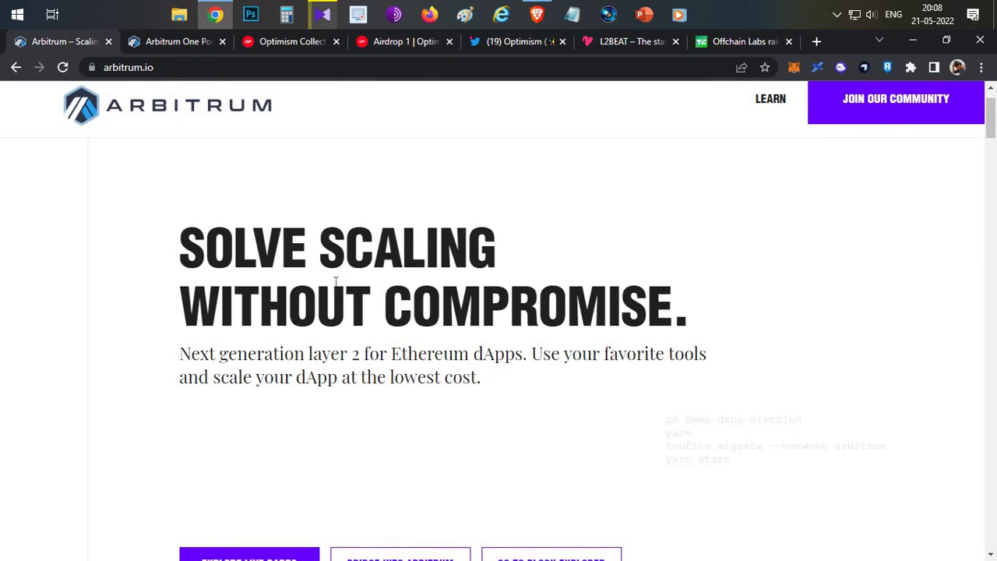
pyautogui.scroll(-3, 411, 201)
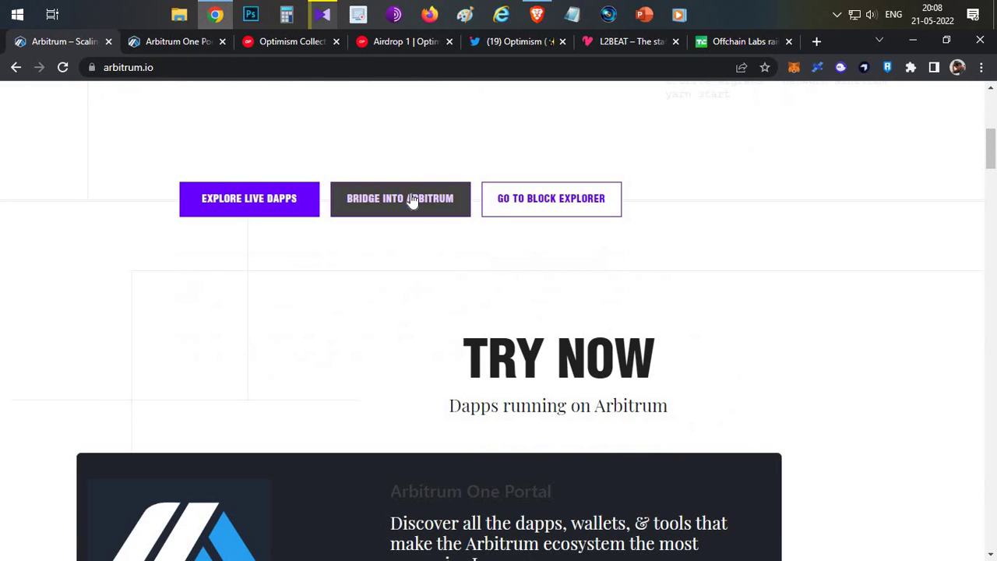
pyautogui.scroll(3, 412, 201)
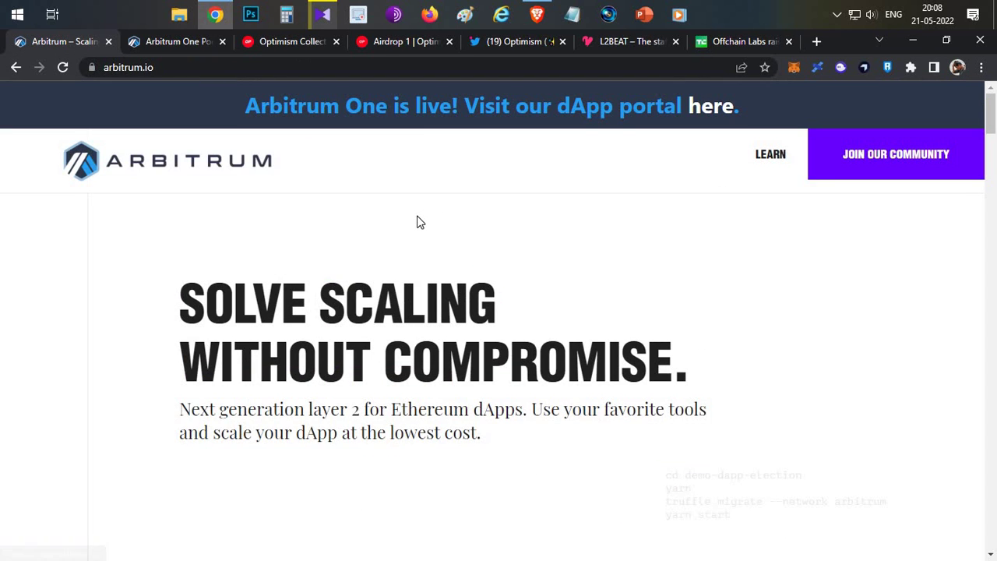
pyautogui.scroll(-1, 702, 195)
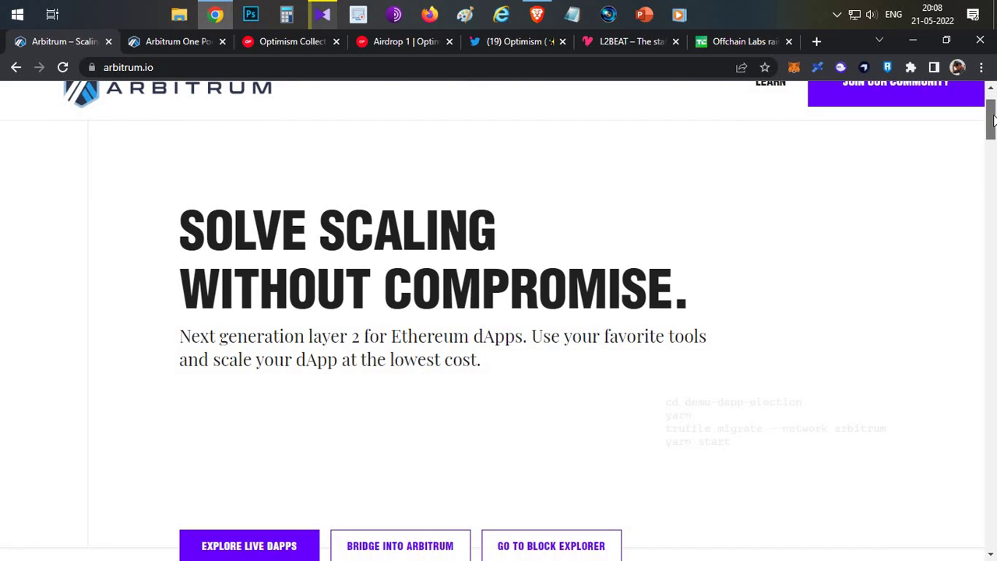
pyautogui.scroll(1, 993, 125)
pyautogui.scroll(-1, 992, 125)
pyautogui.scroll(1, 993, 124)
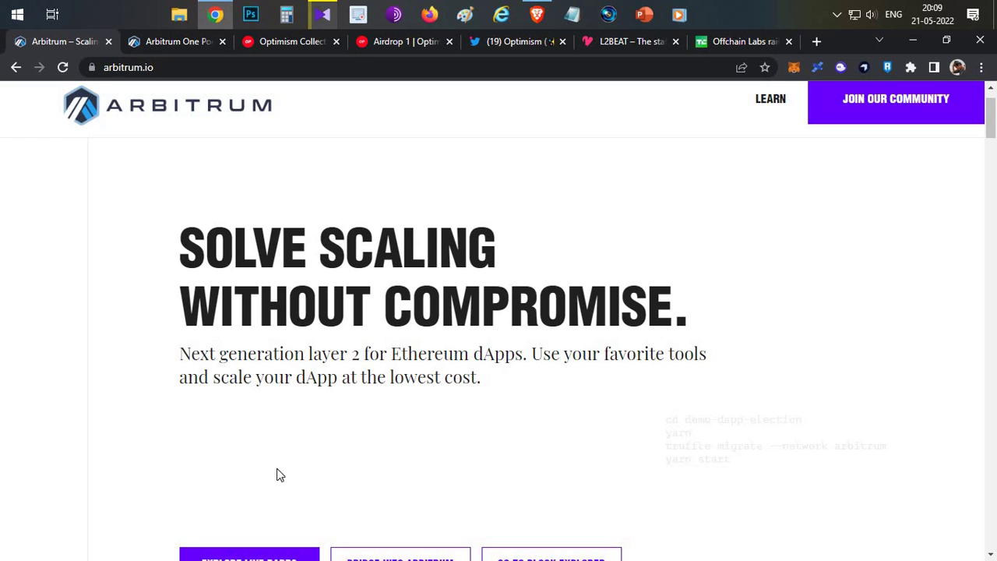
pyautogui.scroll(-1, 346, 347)
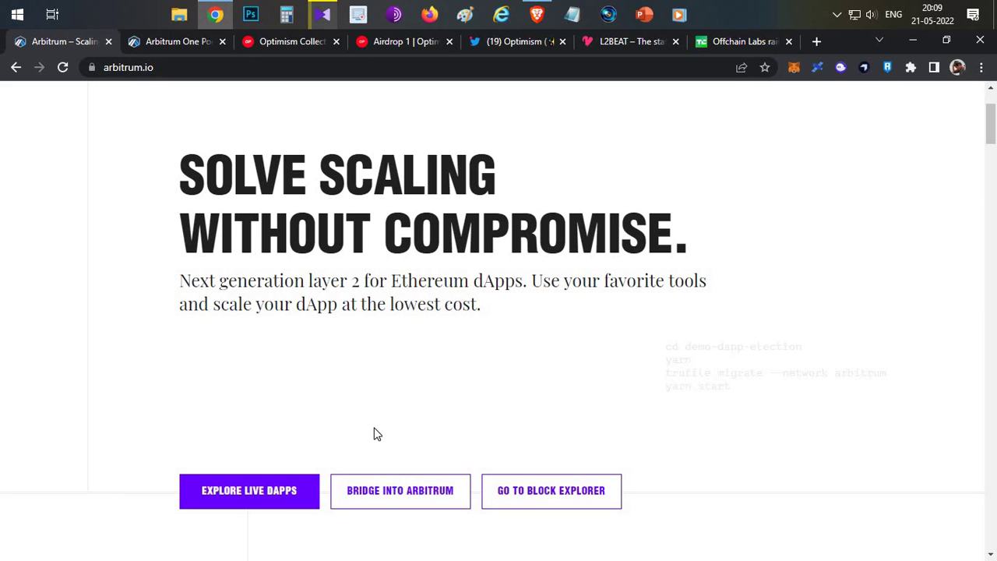
pyautogui.click(324, 15)
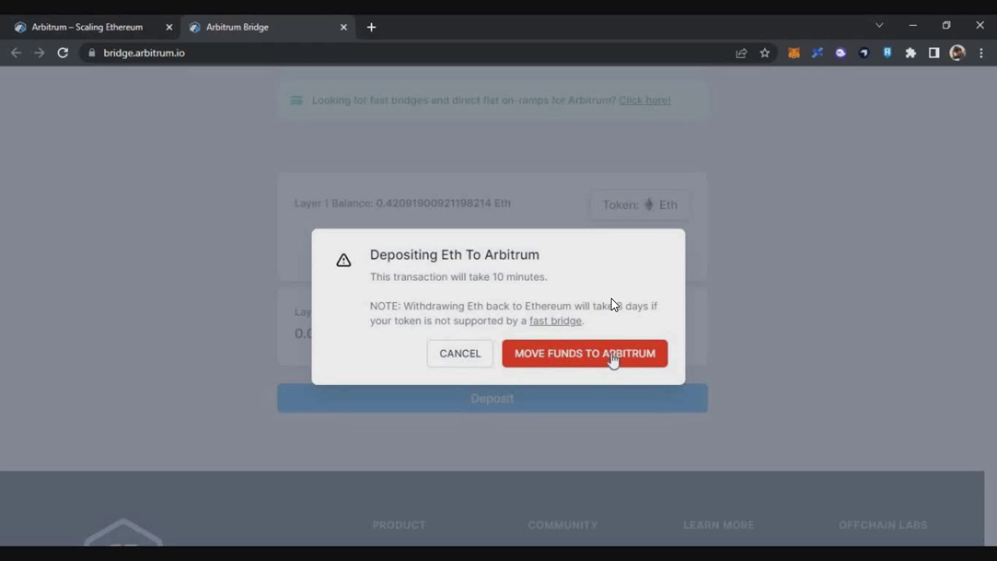
# Move 0.1 ETH to Arbitrum through the bridge, reviewing the gas fee and total before confirming the MetaMask transaction
pyautogui.click(594, 351)
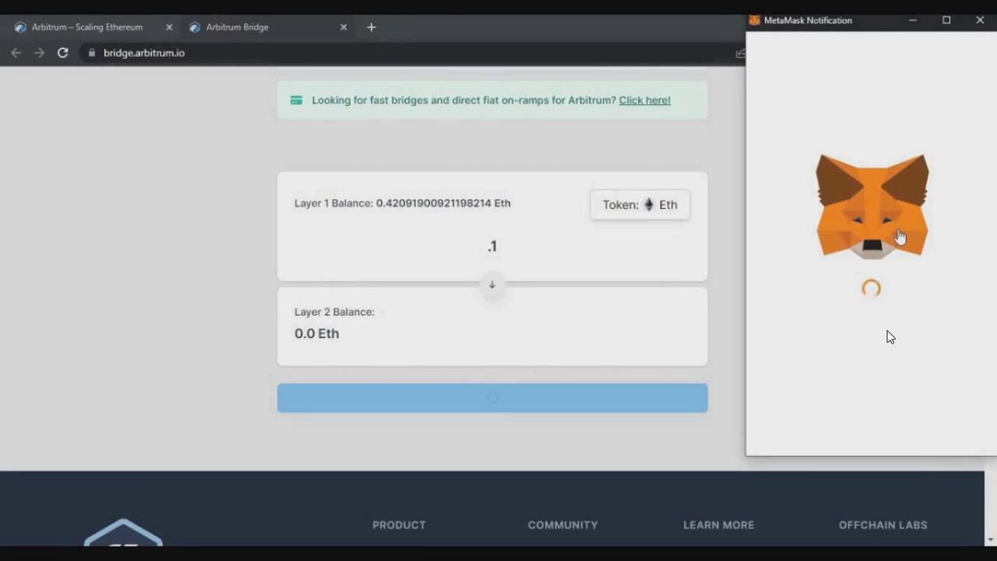
pyautogui.scroll(-5, 880, 323)
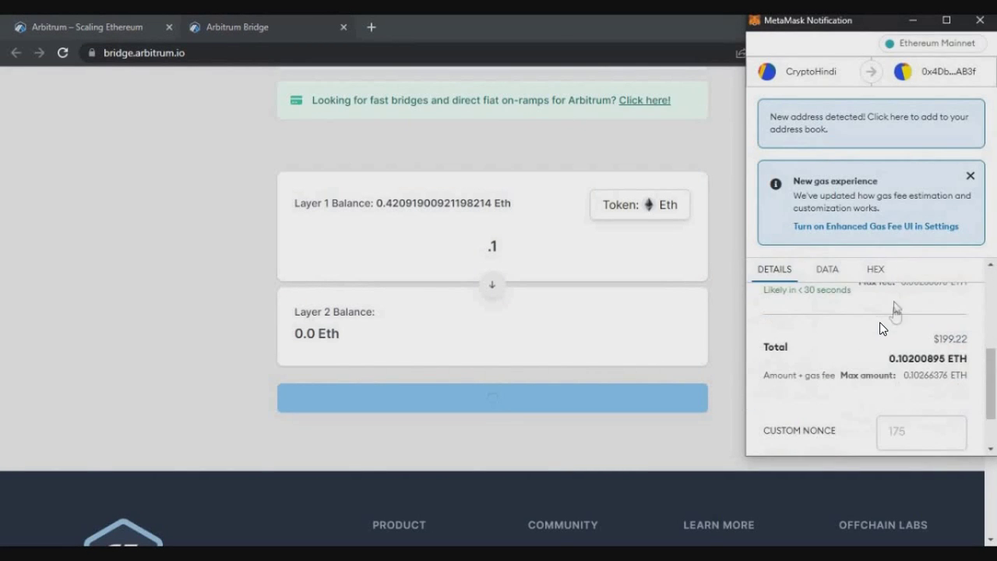
pyautogui.scroll(4, 879, 322)
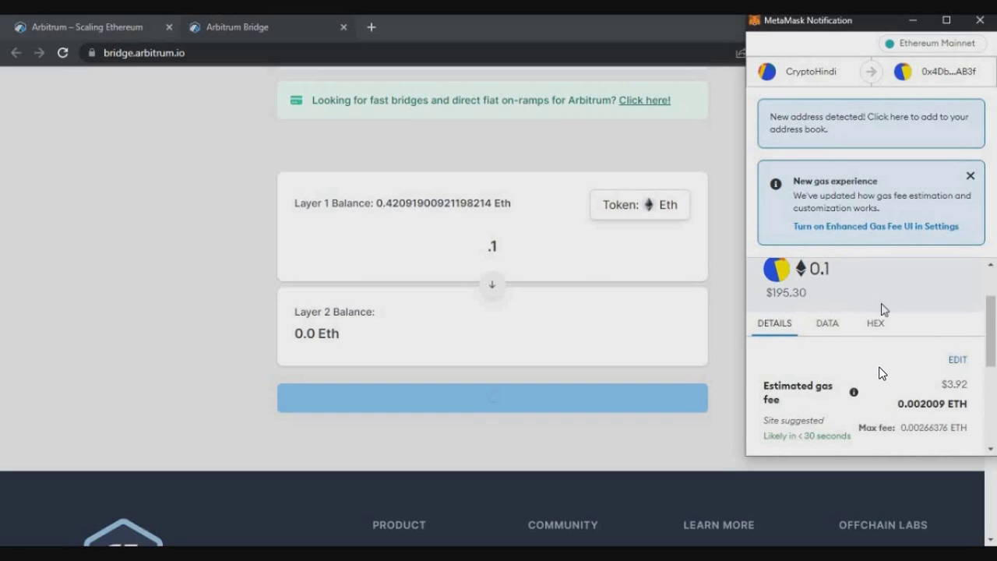
pyautogui.scroll(-5, 892, 354)
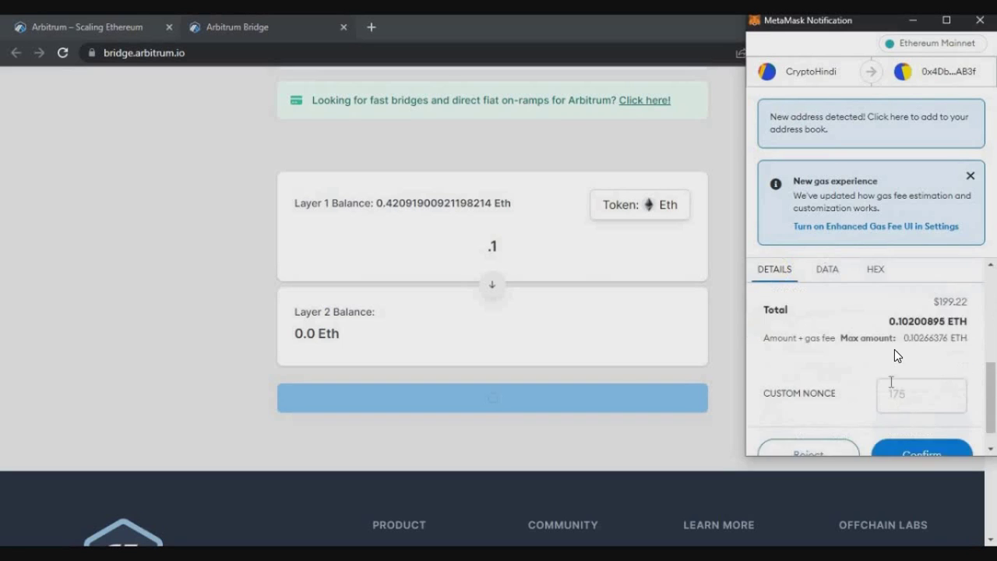
pyautogui.click(930, 430)
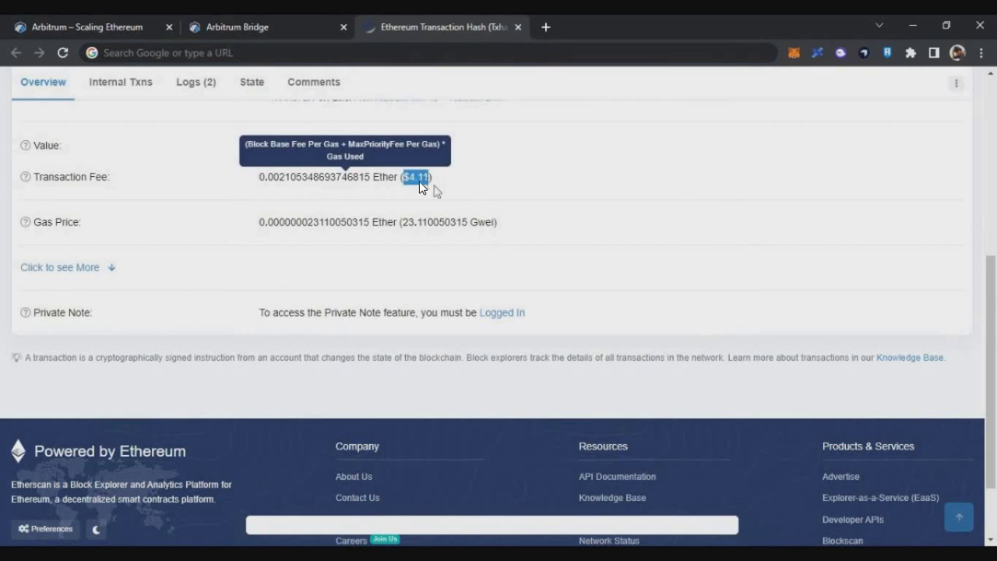
# Close the Etherscan transaction page and check the deposit's status and value on the bridge and the wallet's Arbitrum ETH balance
pyautogui.click(518, 27)
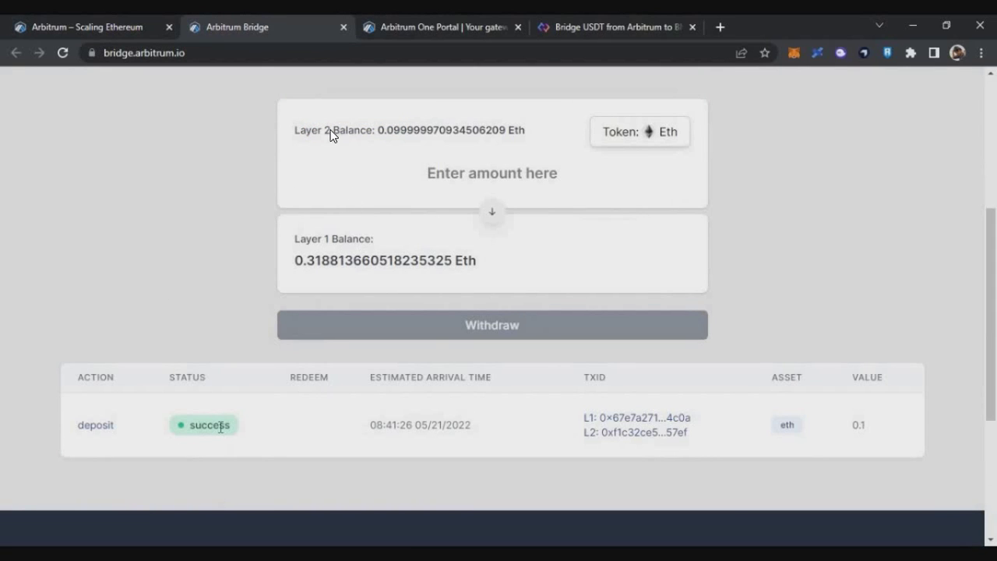
pyautogui.moveTo(231, 425); pyautogui.dragTo(201, 425)
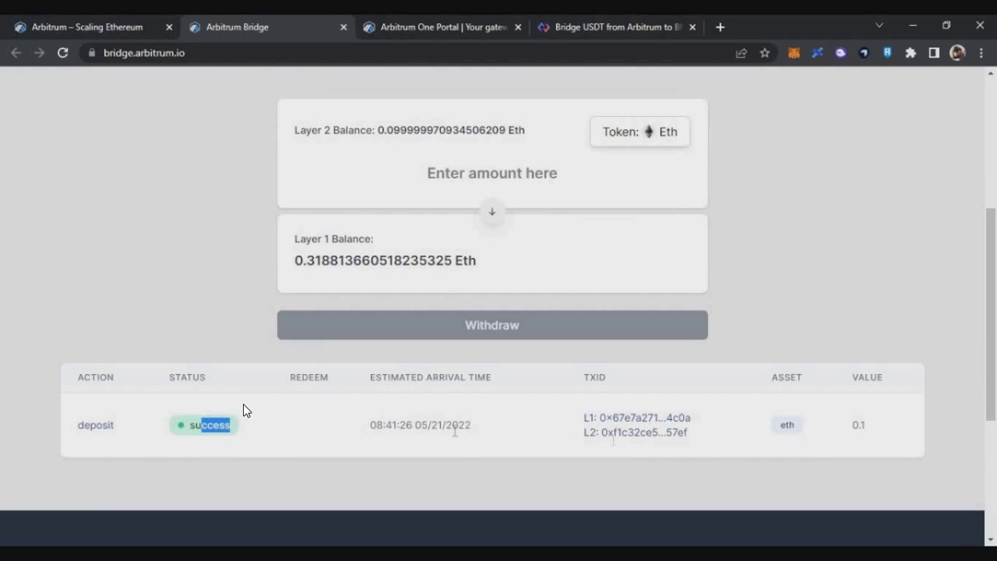
pyautogui.doubleClick(858, 425)
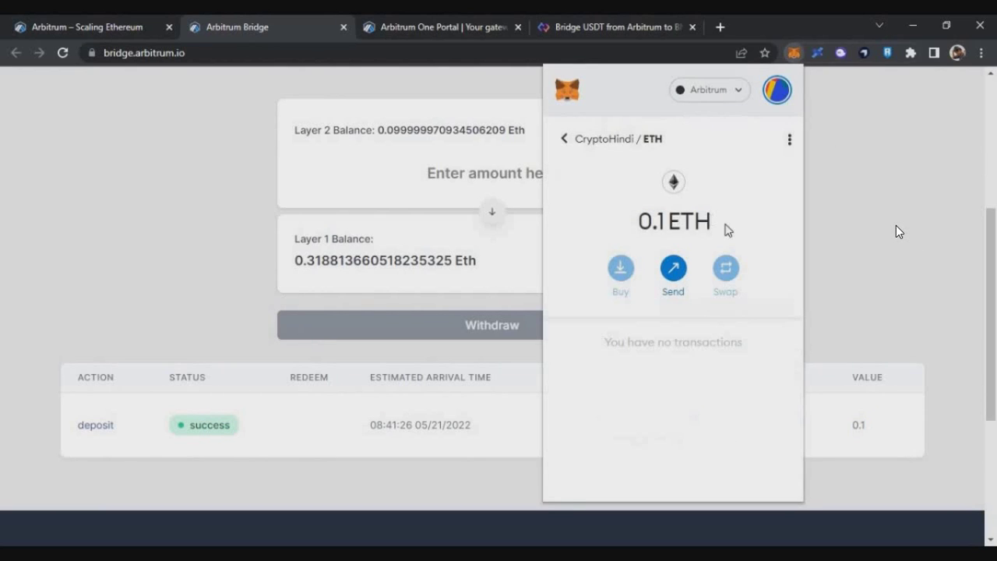
pyautogui.tripleClick(727, 229)
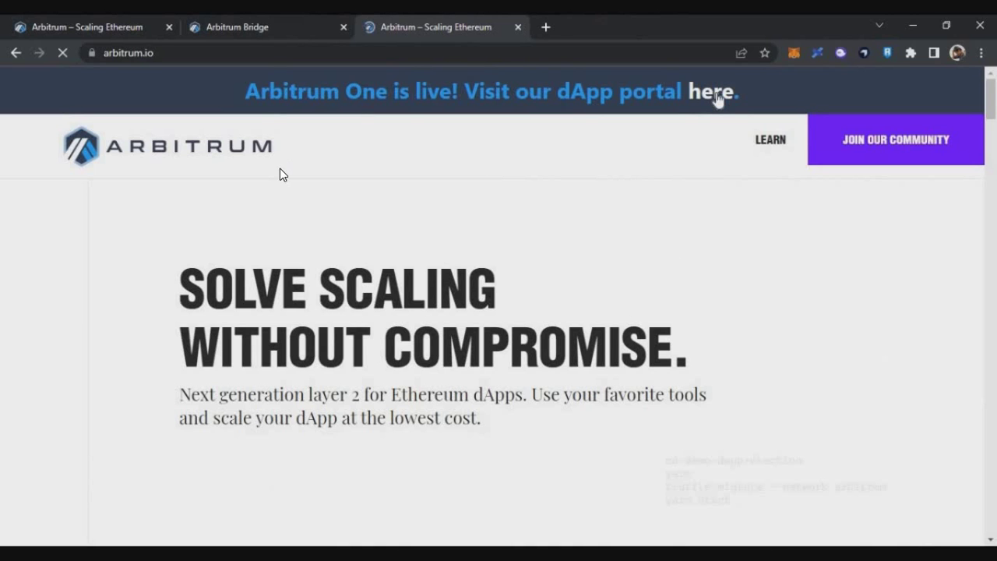
# Open the Arbitrum One dApp portal, filter the projects by Bridges, and open the Connext site
pyautogui.click(714, 94)
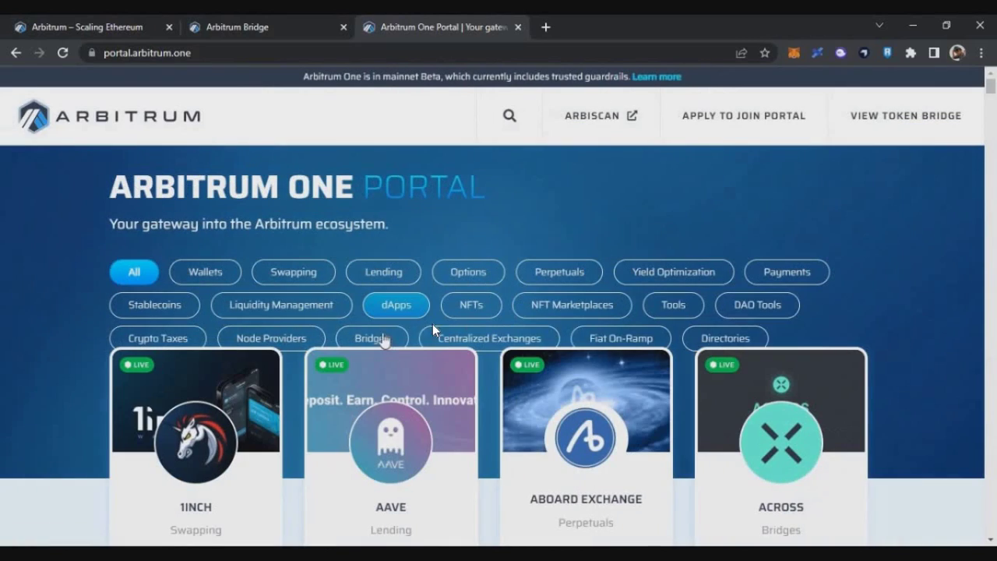
pyautogui.click(387, 340)
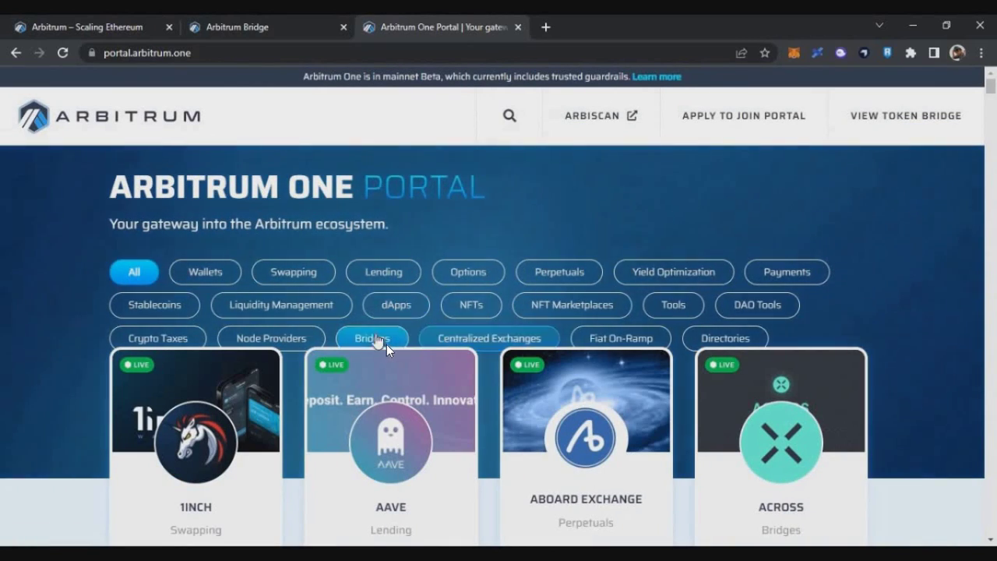
pyautogui.scroll(-2, 381, 339)
pyautogui.scroll(-3, 515, 351)
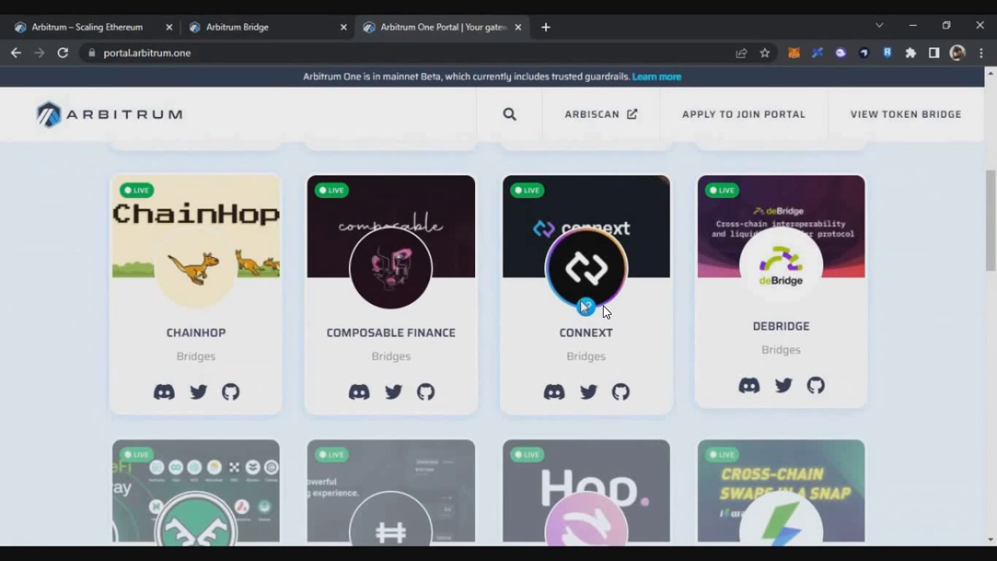
pyautogui.click(606, 297)
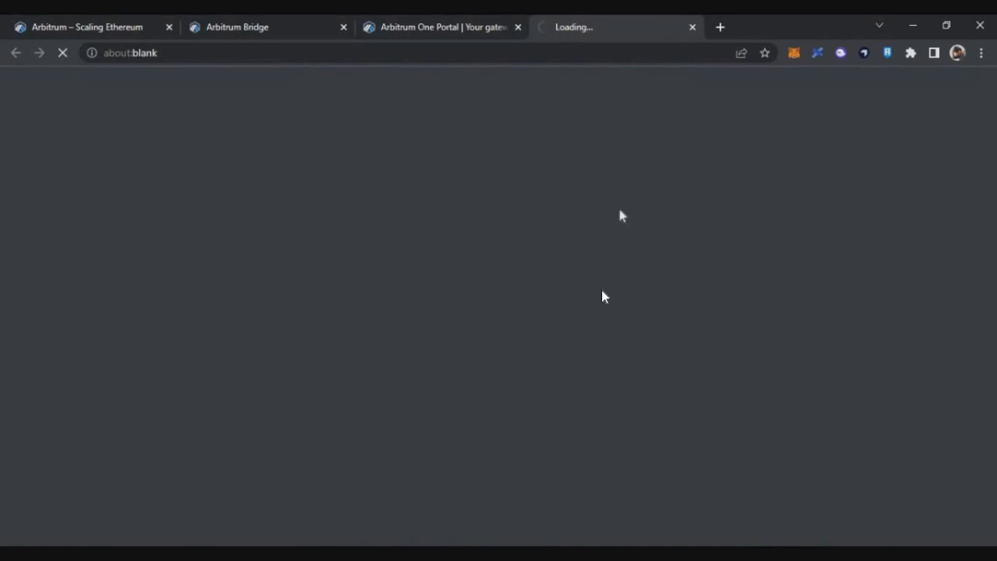
# Set up a Connext cross-chain transfer of USDT from BNB Chain to Arbitrum
pyautogui.click(399, 262)
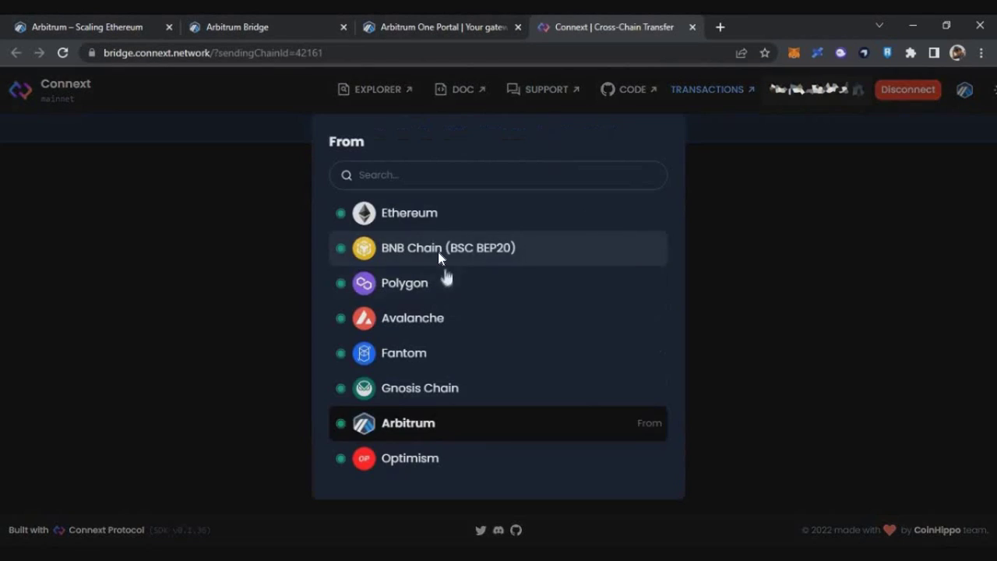
pyautogui.click(439, 250)
pyautogui.click(631, 271)
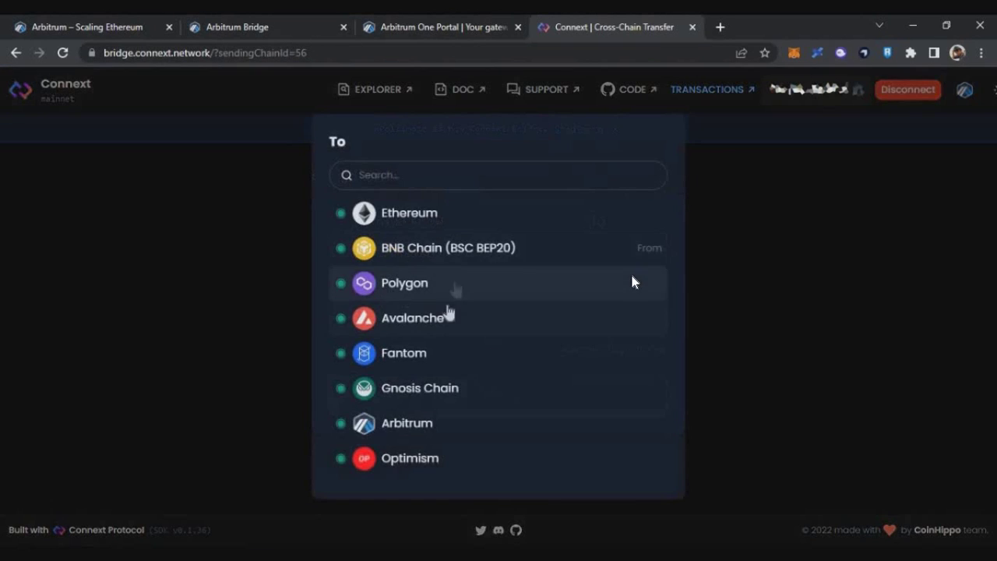
pyautogui.click(431, 427)
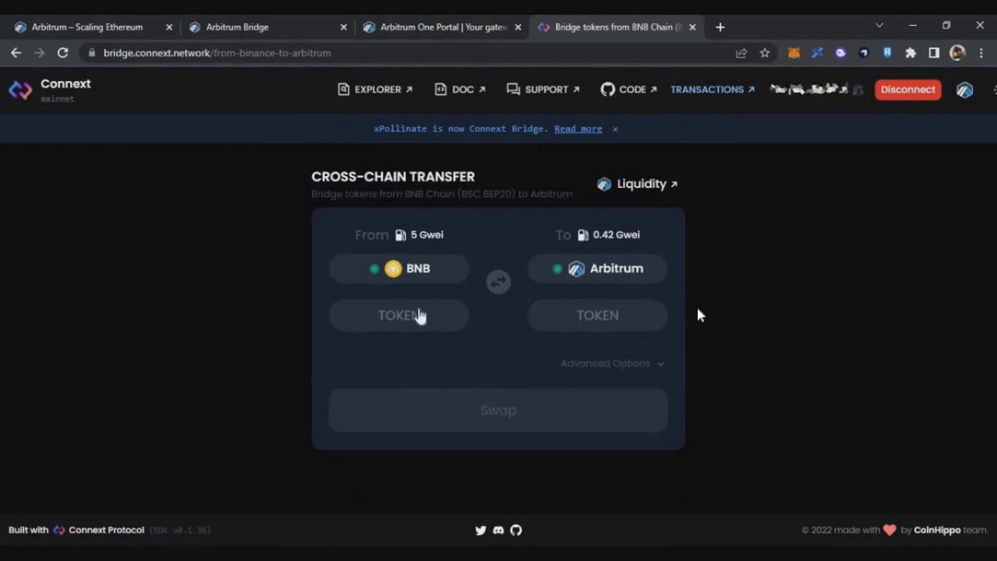
pyautogui.click(418, 315)
pyautogui.click(437, 222)
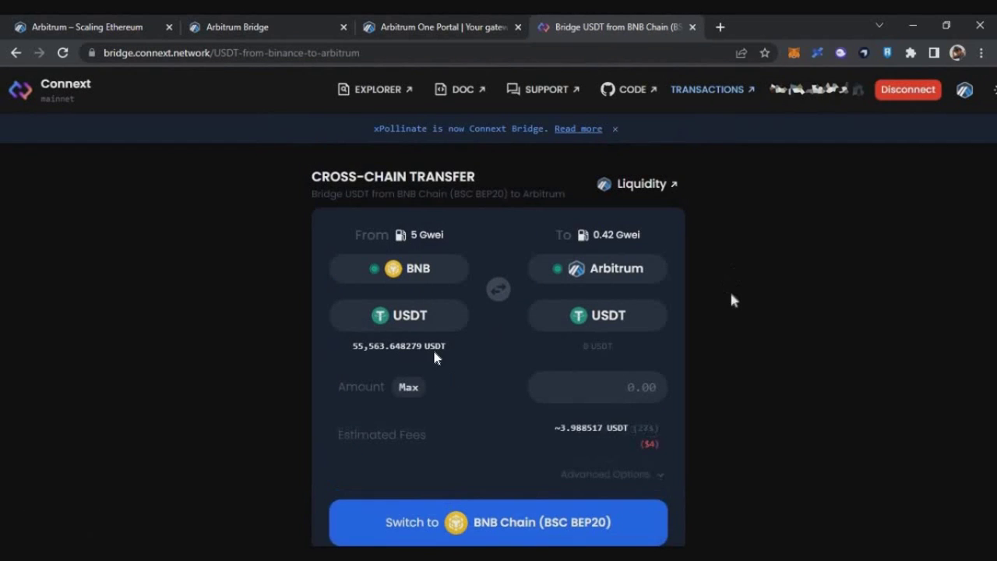
# Enter a transfer amount of 50000 USDT and review the fees and estimated amount received
pyautogui.scroll(-1, 435, 357)
pyautogui.click(599, 330)
pyautogui.write('0.05')
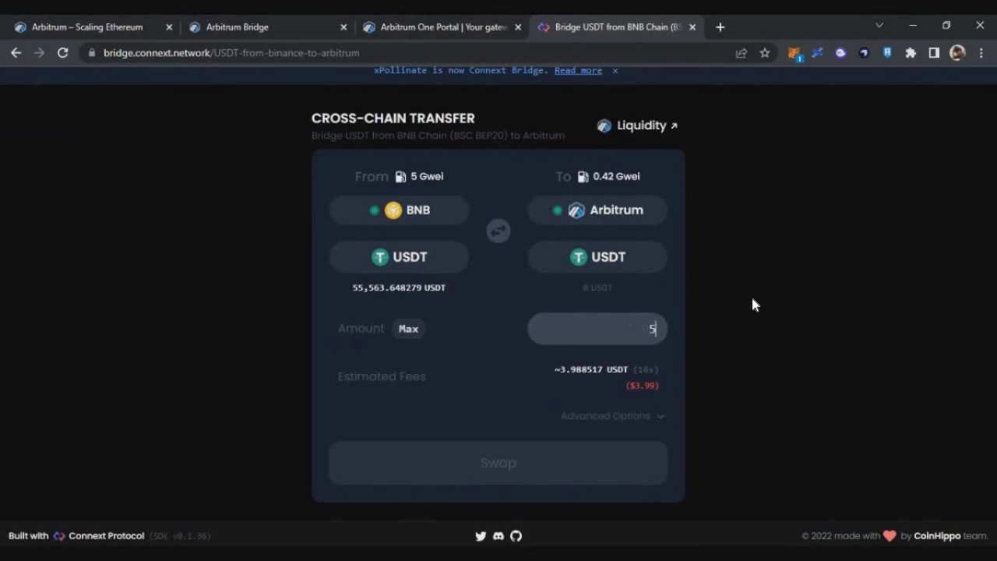
pyautogui.write('0000')
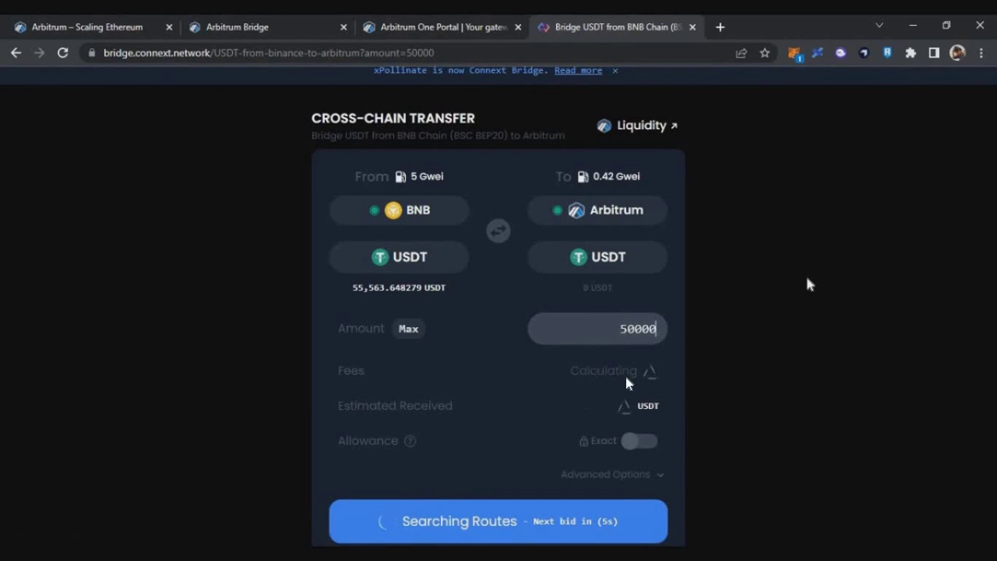
pyautogui.scroll(-1, 652, 385)
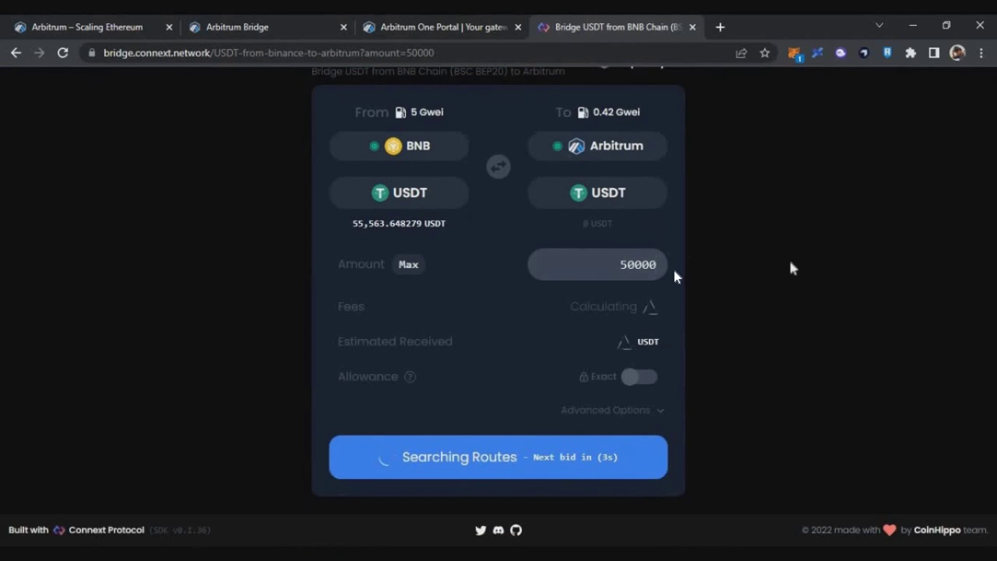
pyautogui.click(611, 306)
pyautogui.moveTo(632, 313); pyautogui.dragTo(631, 311)
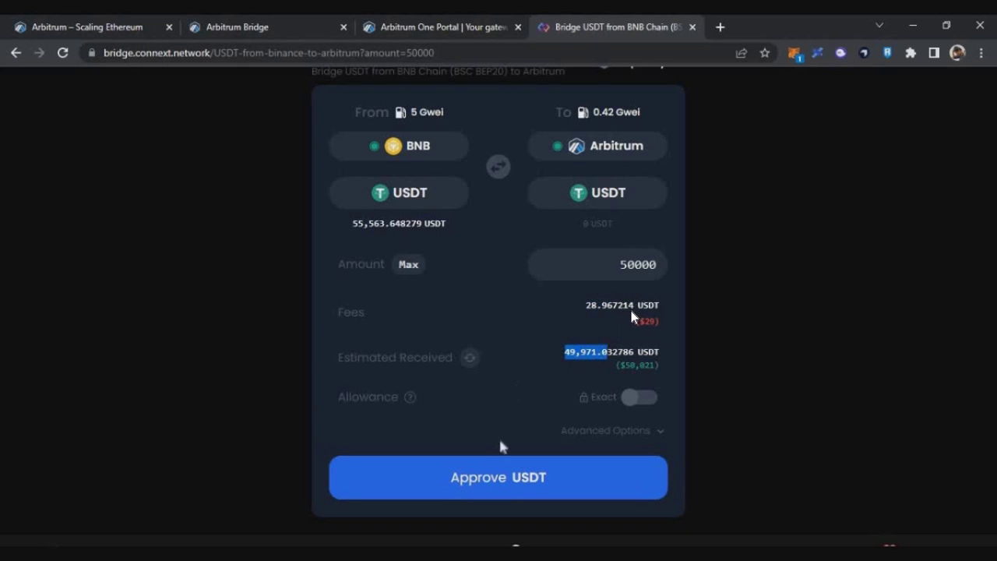
# Approve USDT for the Connext transfer and confirm the approval in MetaMask
pyautogui.click(514, 493)
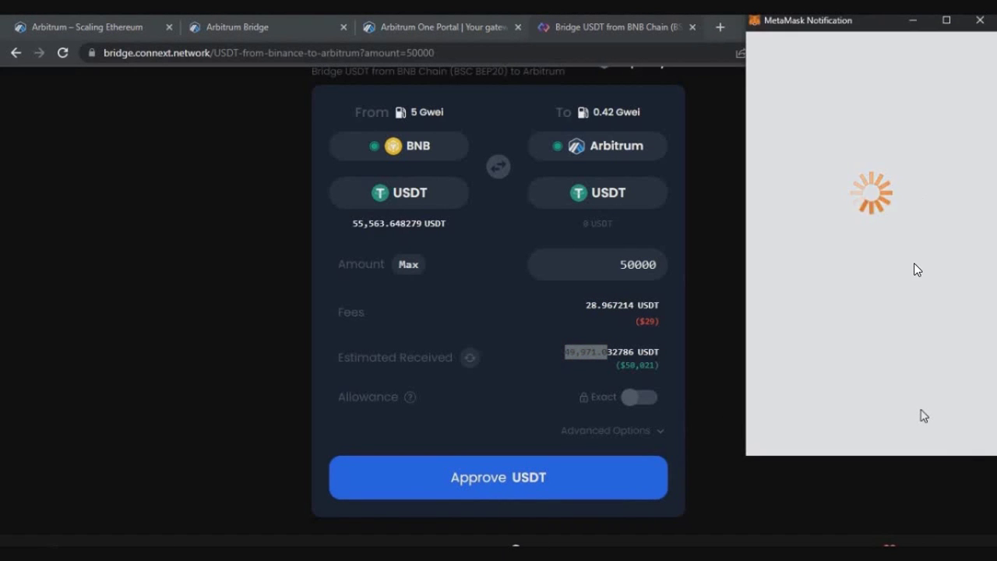
pyautogui.scroll(-1, 846, 310)
pyautogui.click(919, 426)
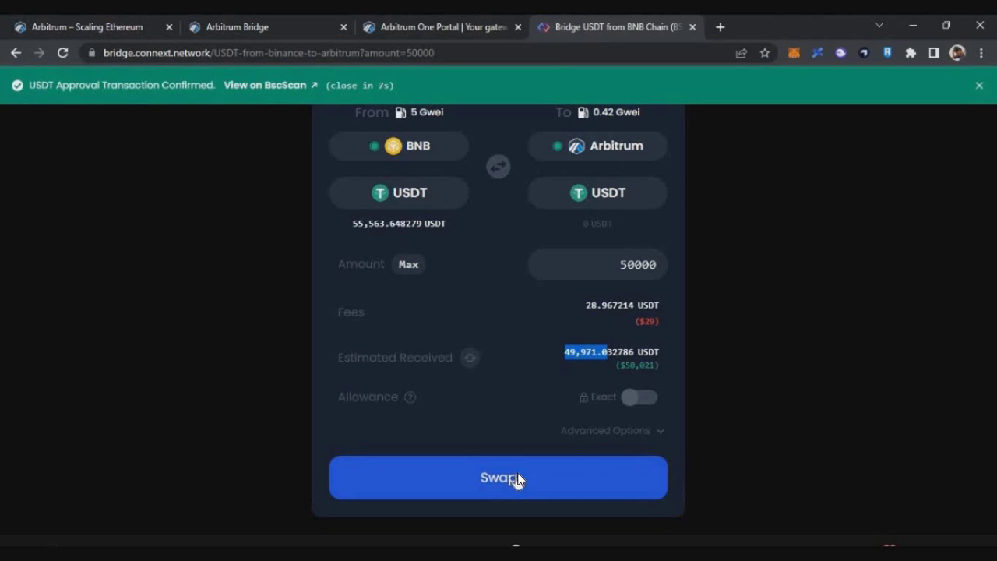
# Start the USDT swap, review its send amount, fees and estimated received amount, and confirm the transaction in MetaMask
pyautogui.click(516, 481)
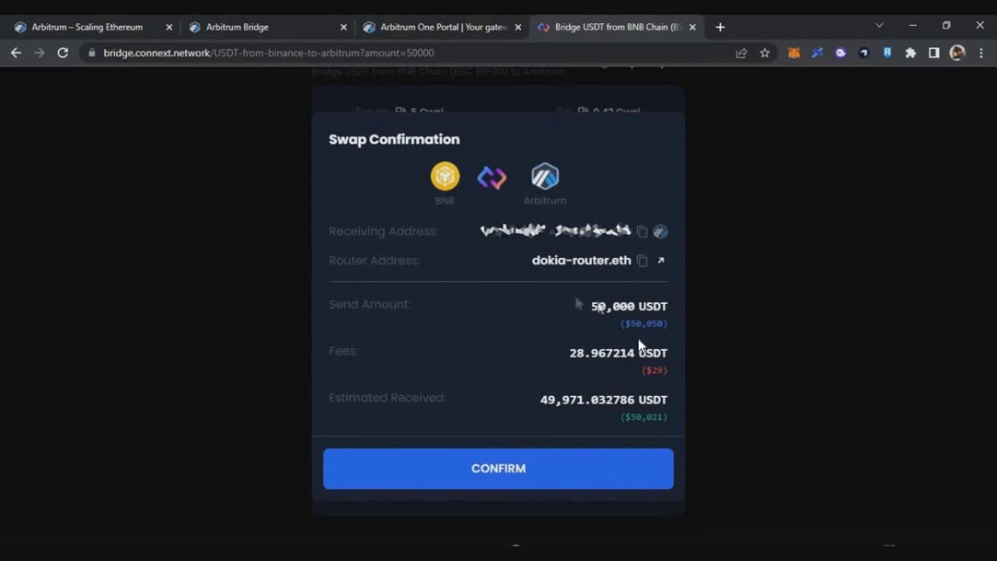
pyautogui.doubleClick(611, 306)
pyautogui.moveTo(629, 353); pyautogui.dragTo(569, 353)
pyautogui.click(712, 365)
pyautogui.moveTo(651, 387); pyautogui.dragTo(575, 416)
pyautogui.click(553, 463)
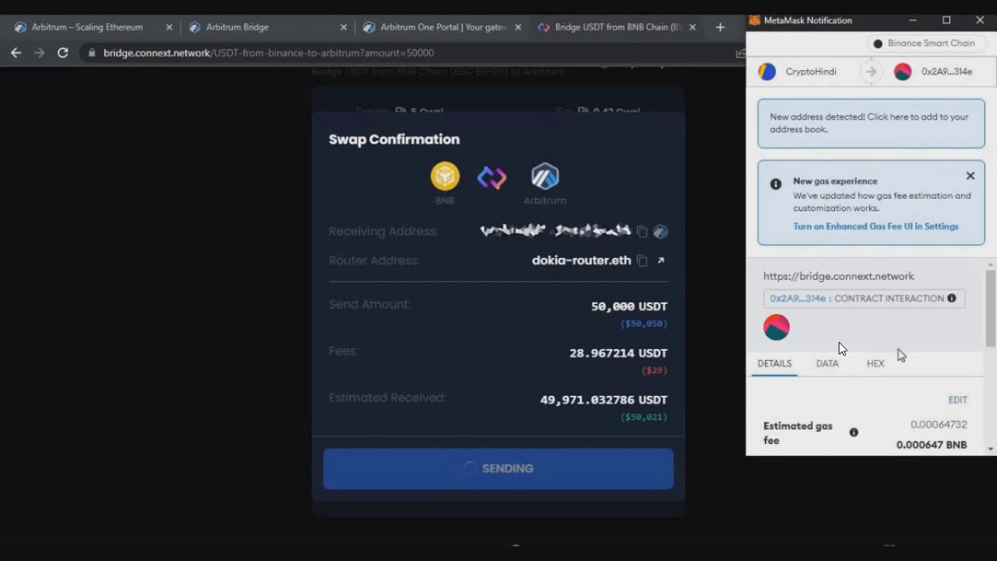
pyautogui.scroll(-5, 858, 349)
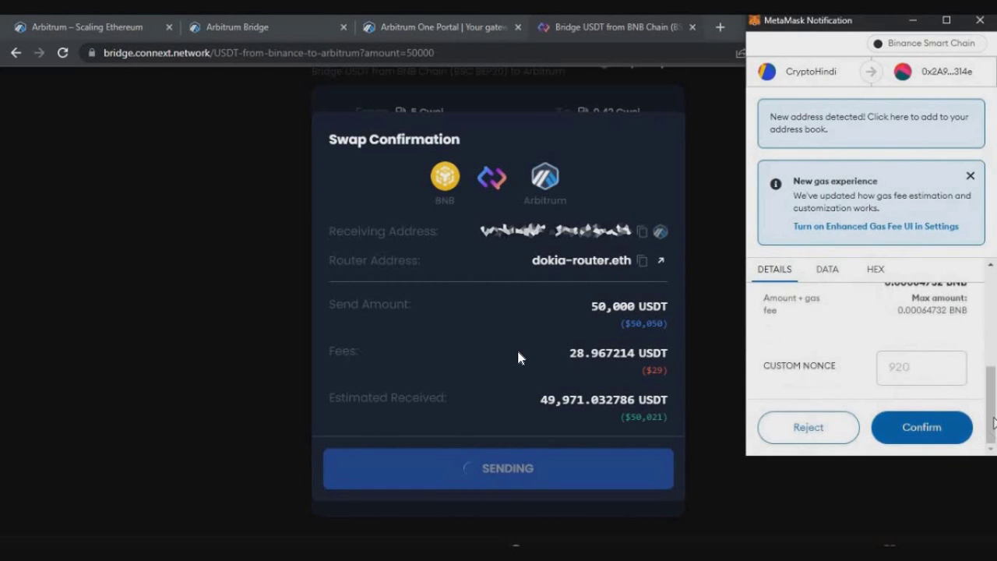
pyautogui.click(922, 427)
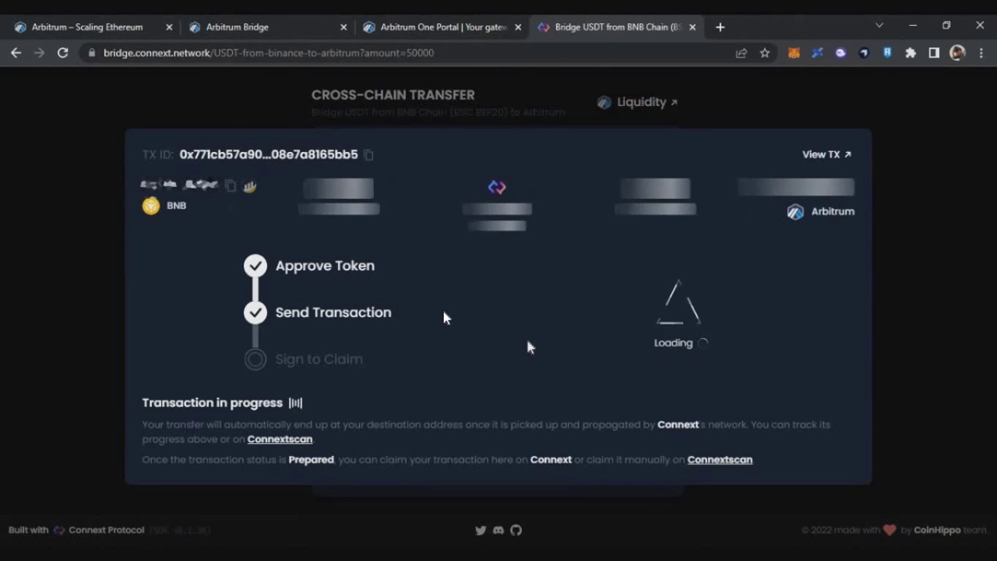
# Claim the bridged USDT on Arbitrum by signing the MetaMask signature request
pyautogui.click(676, 371)
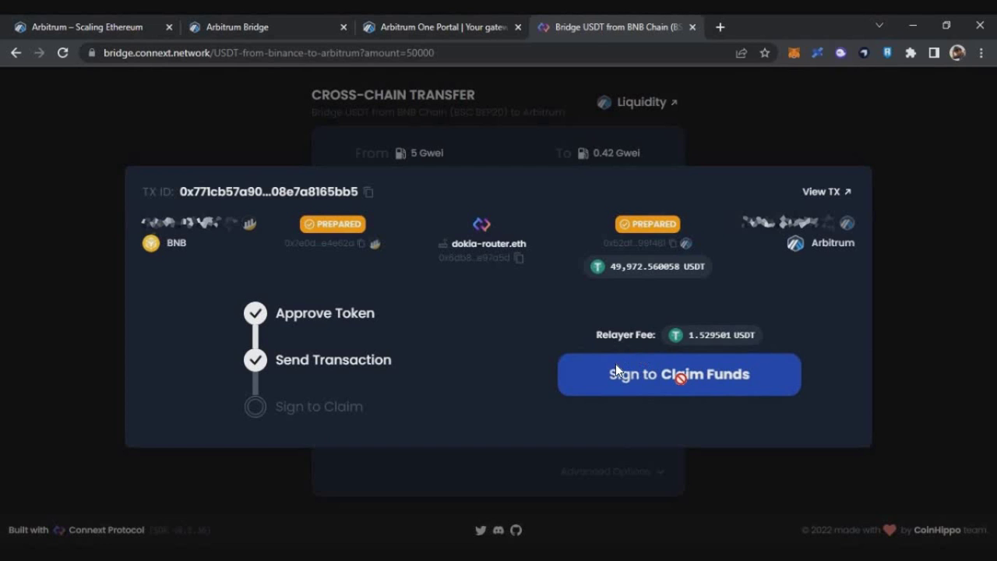
pyautogui.click(733, 387)
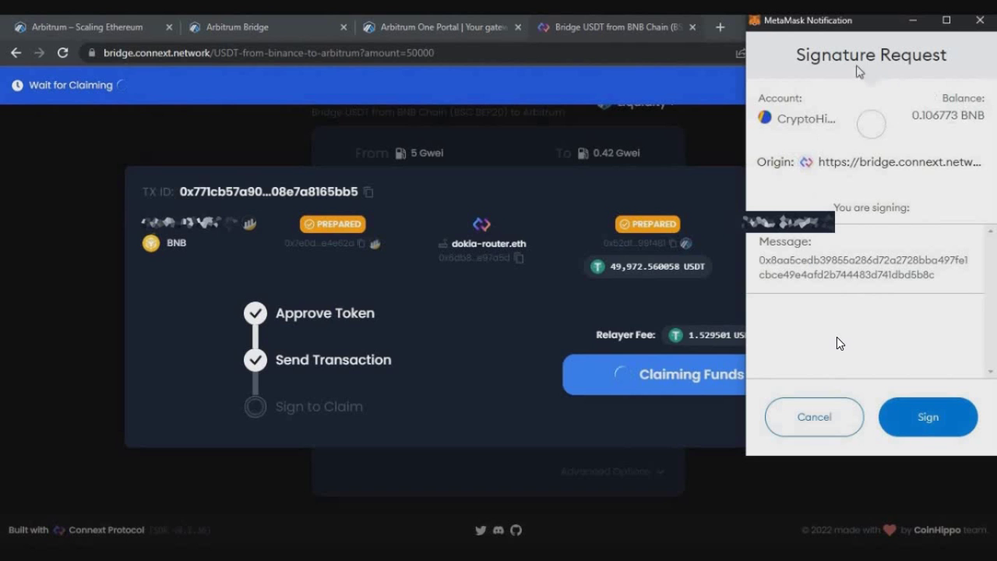
pyautogui.click(932, 418)
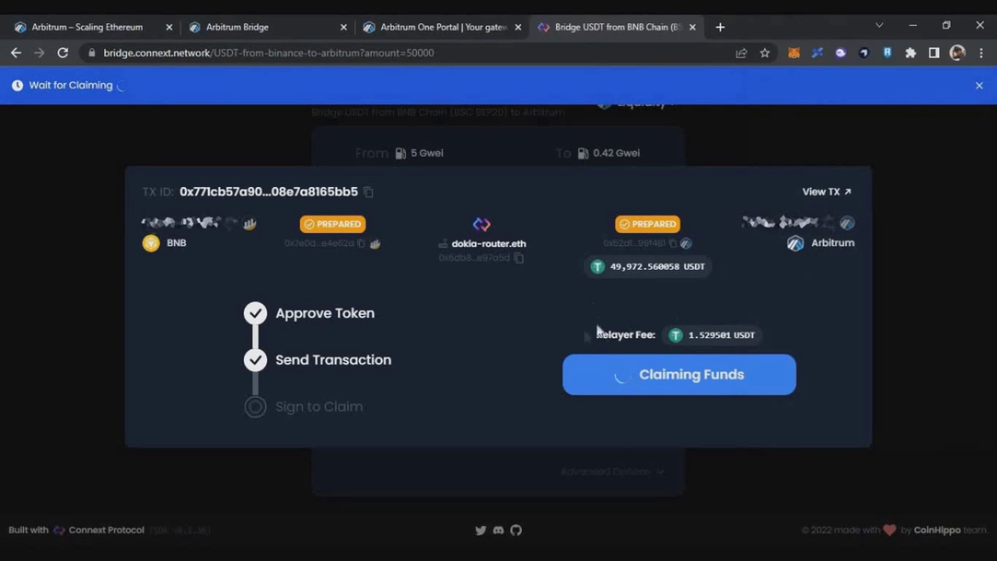
pyautogui.moveTo(623, 354); pyautogui.dragTo(747, 343)
# Add the Arbitrum USDT token to MetaMask from the completed Connext transfer
pyautogui.click(661, 415)
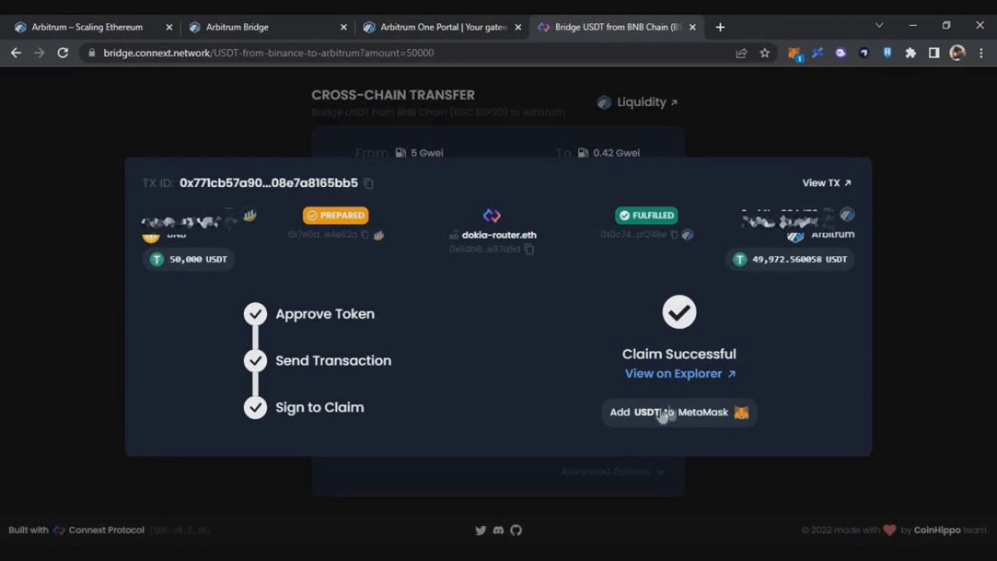
pyautogui.click(683, 425)
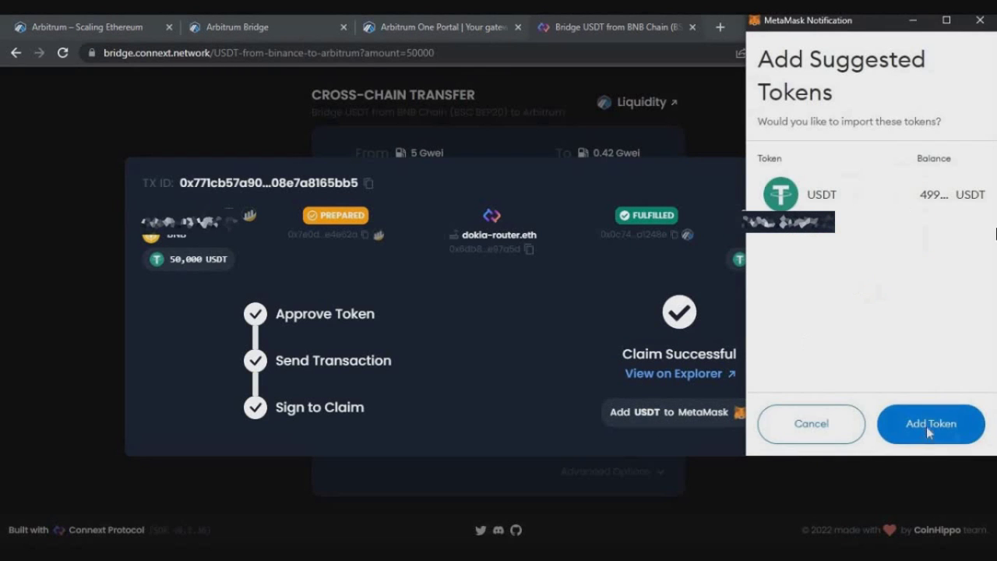
pyautogui.click(924, 428)
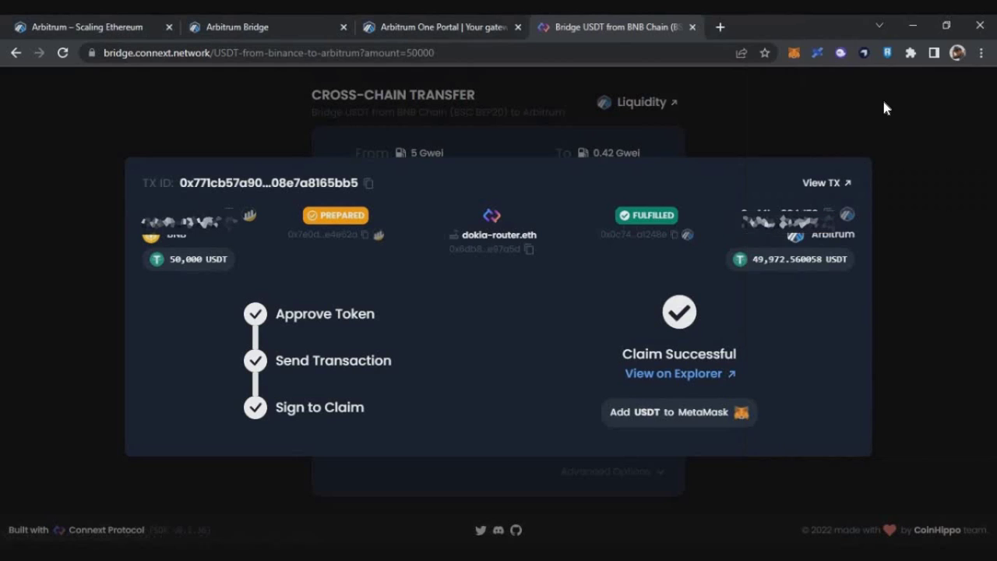
# Check the wallet's USDT balance on Arbitrum and review the fees for transferring 49971.030557 USDT back to BNB Chain
pyautogui.click(794, 52)
pyautogui.moveTo(657, 224); pyautogui.dragTo(621, 233)
pyautogui.doubleClick(643, 222)
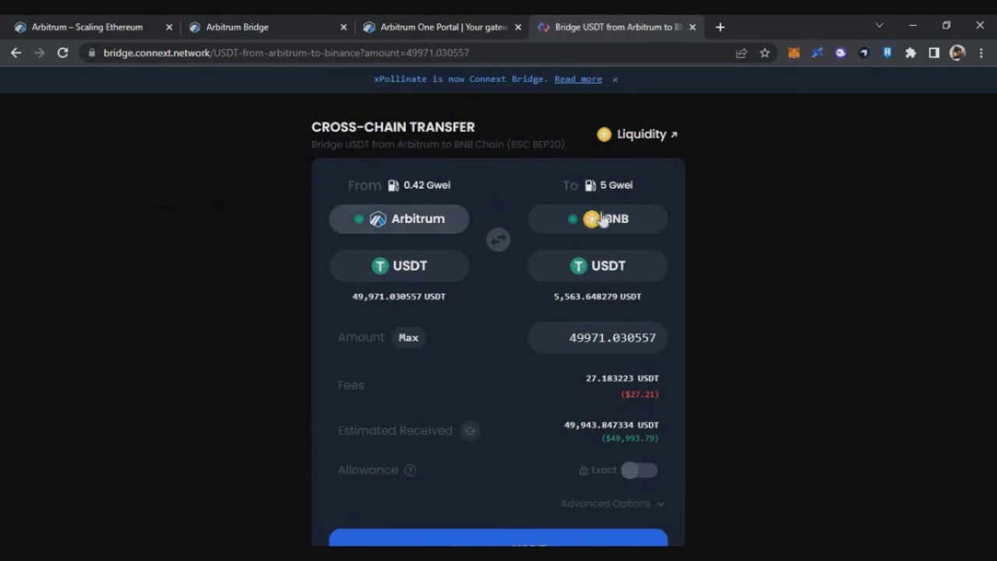
pyautogui.moveTo(691, 389); pyautogui.dragTo(694, 390)
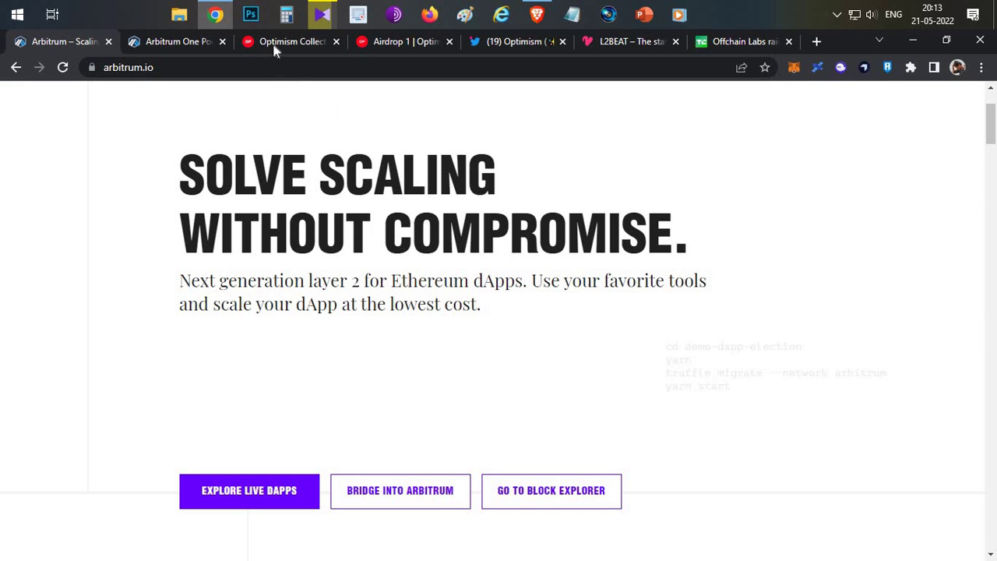
# Revisit the Optimism Airdrop 1 user criteria, browse the Arbitrum One portal's project list, and review the Connext return transfer
pyautogui.click(410, 41)
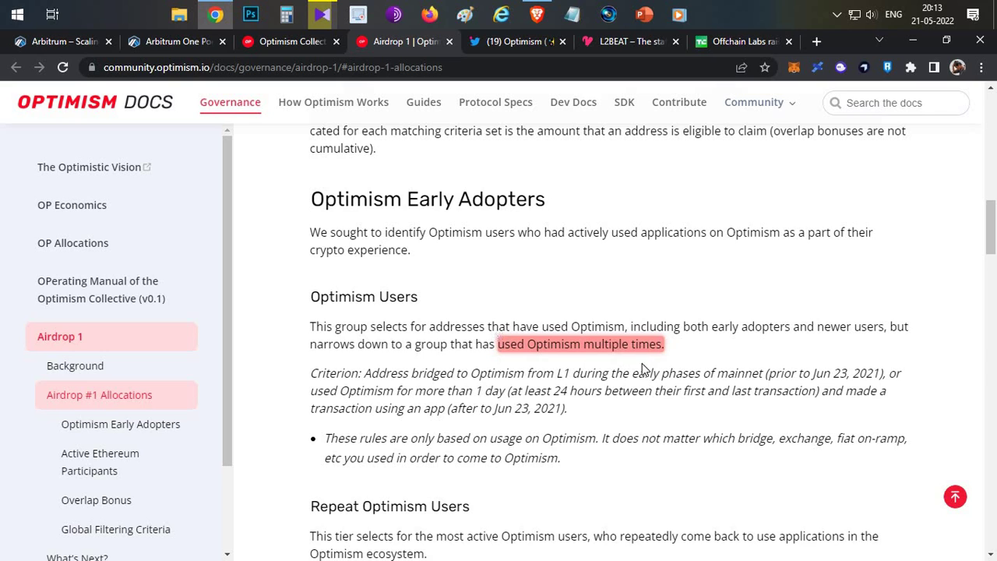
pyautogui.click(83, 44)
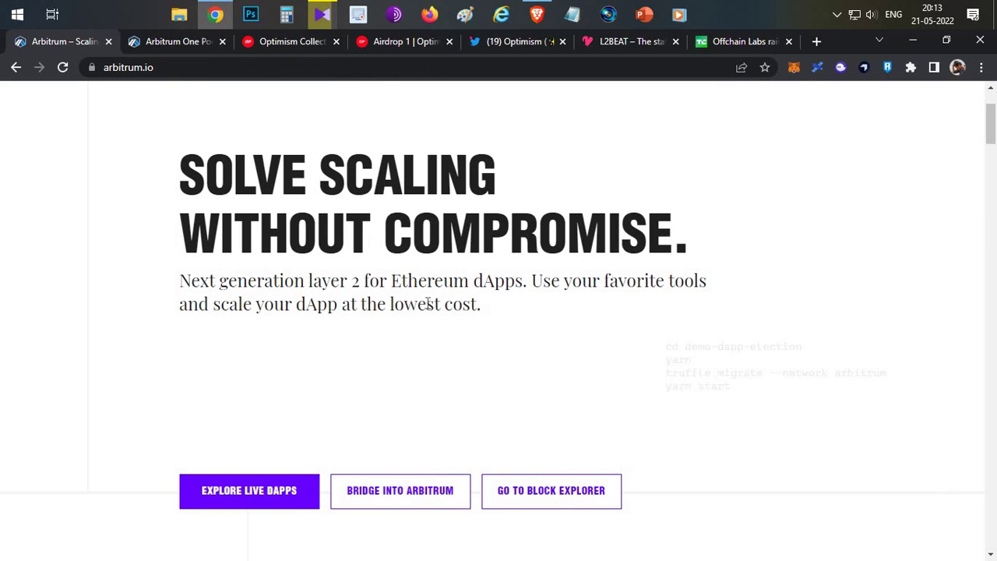
pyautogui.click(182, 42)
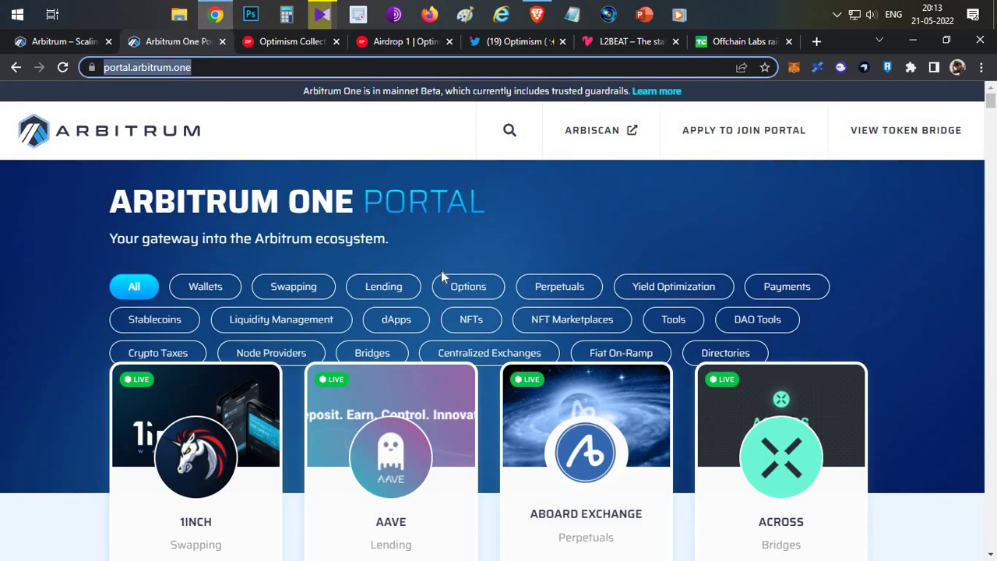
pyautogui.scroll(-10, 439, 268)
pyautogui.scroll(-3, 431, 291)
pyautogui.scroll(15, 430, 290)
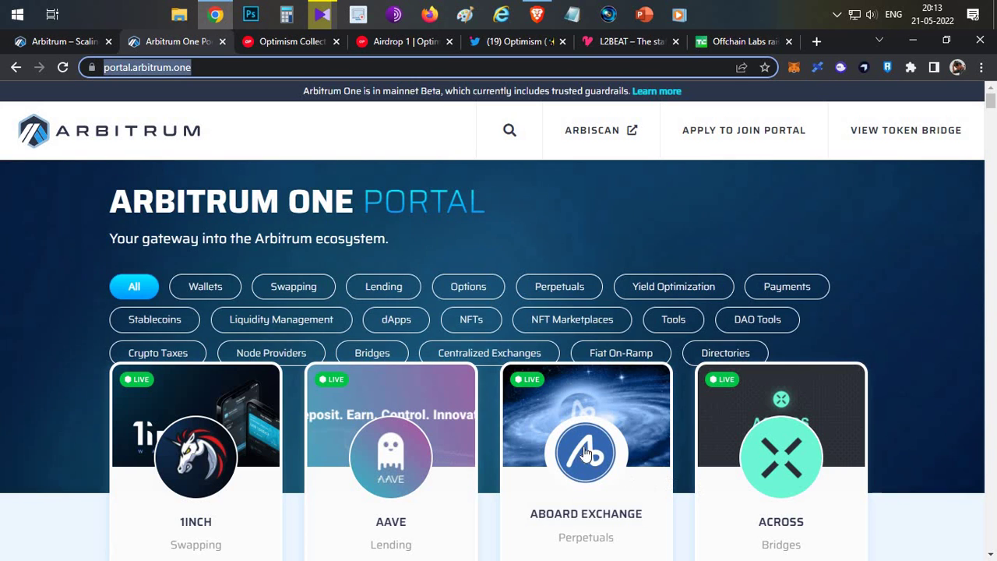
pyautogui.moveTo(560, 391)
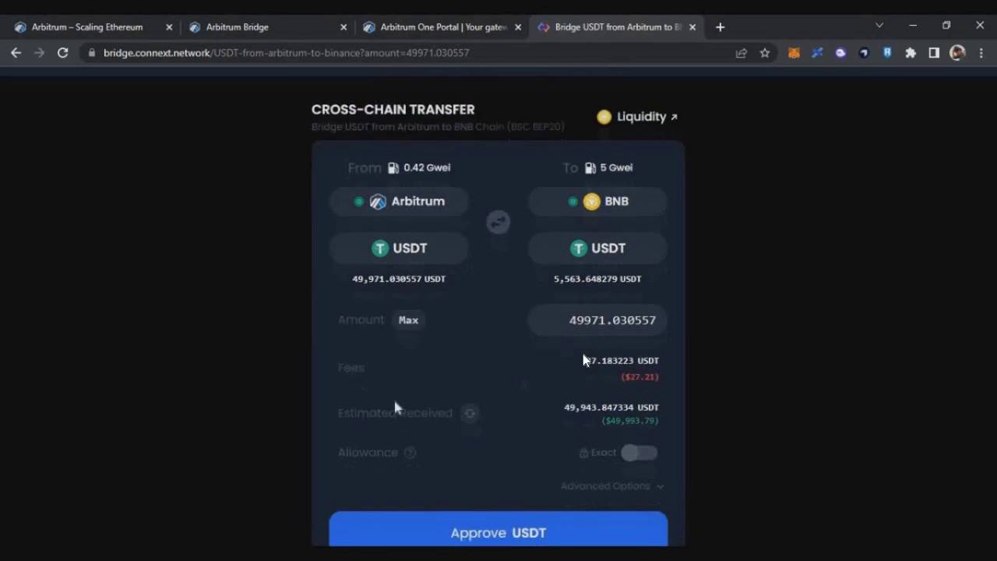
pyautogui.scroll(-3, 582, 354)
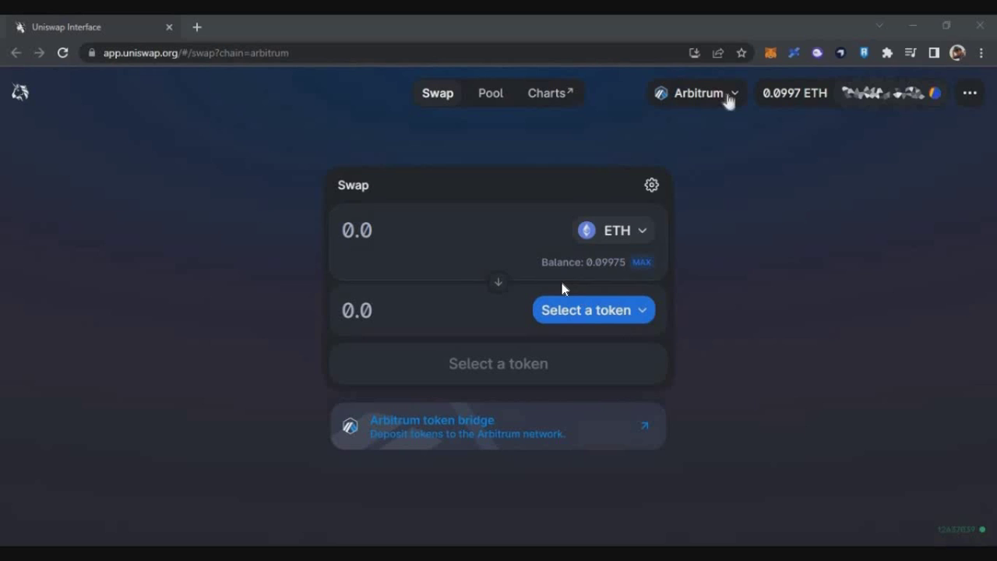
# Set up a Uniswap swap of .005 ETH to USDT on the Arbitrum network
pyautogui.moveTo(724, 115)
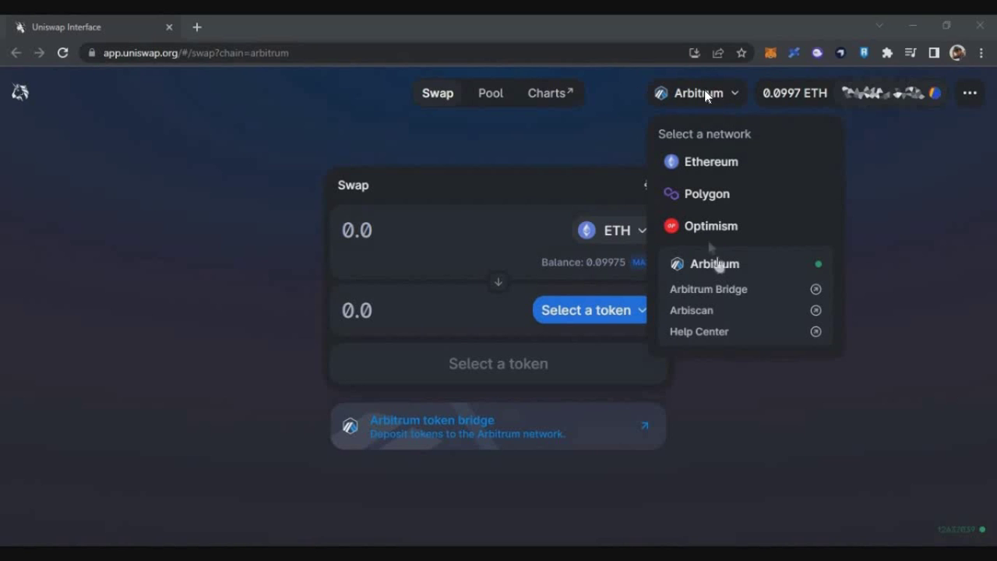
pyautogui.click(584, 305)
pyautogui.click(596, 216)
pyautogui.write('.005')
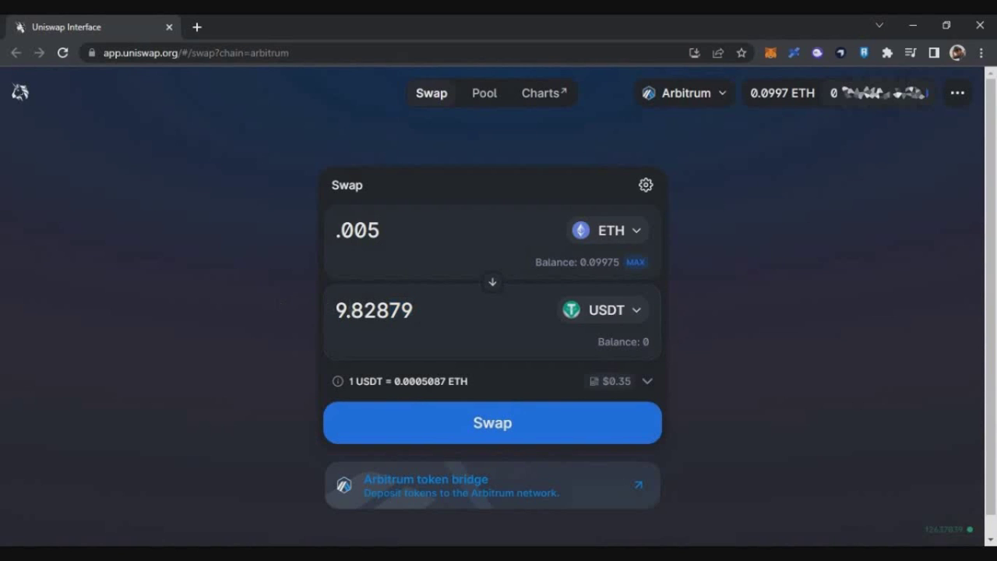
# Execute the ETH to USDT swap, confirm it in MetaMask, and close the completion message
pyautogui.click(452, 419)
pyautogui.click(547, 456)
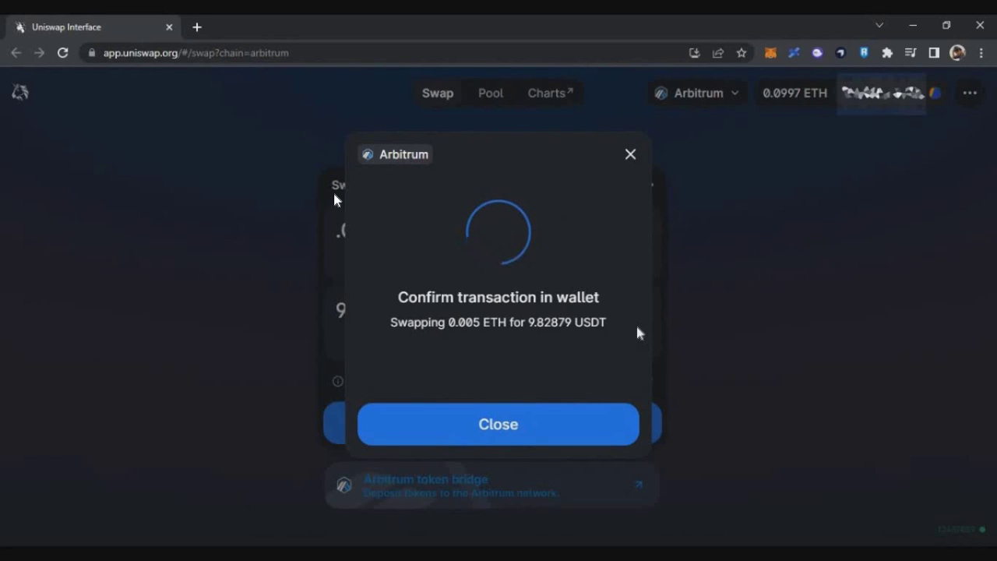
pyautogui.scroll(-5, 870, 415)
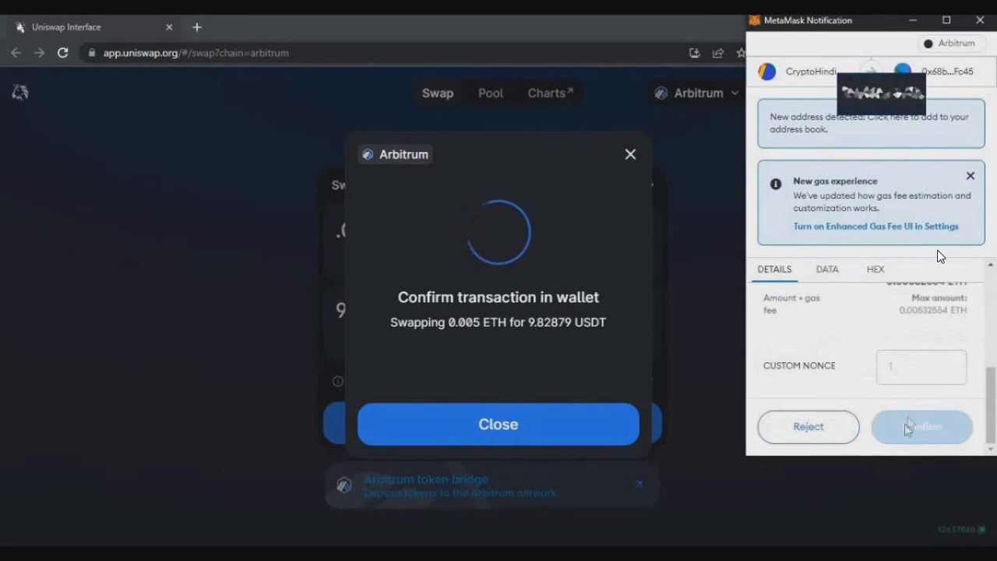
pyautogui.click(912, 426)
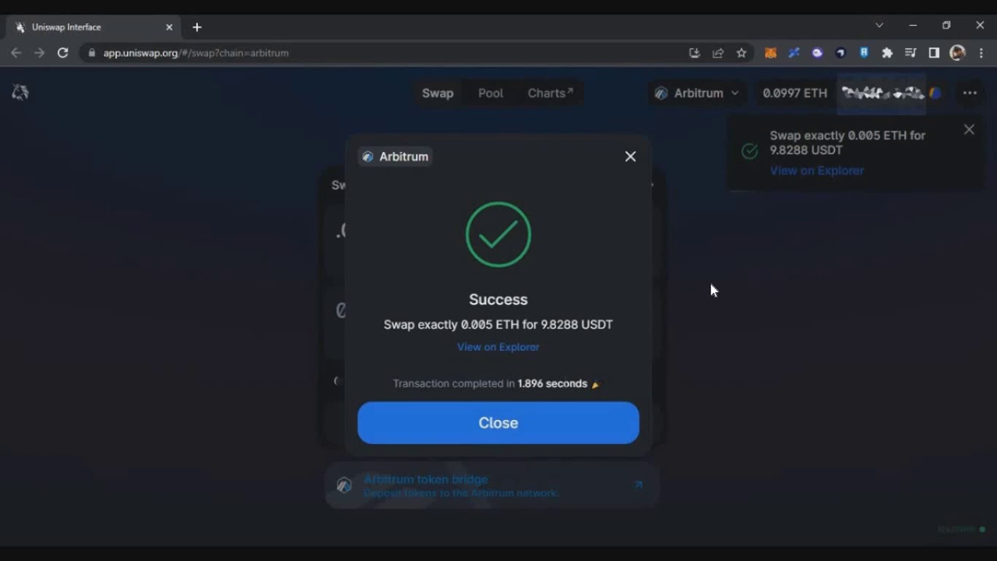
pyautogui.click(535, 430)
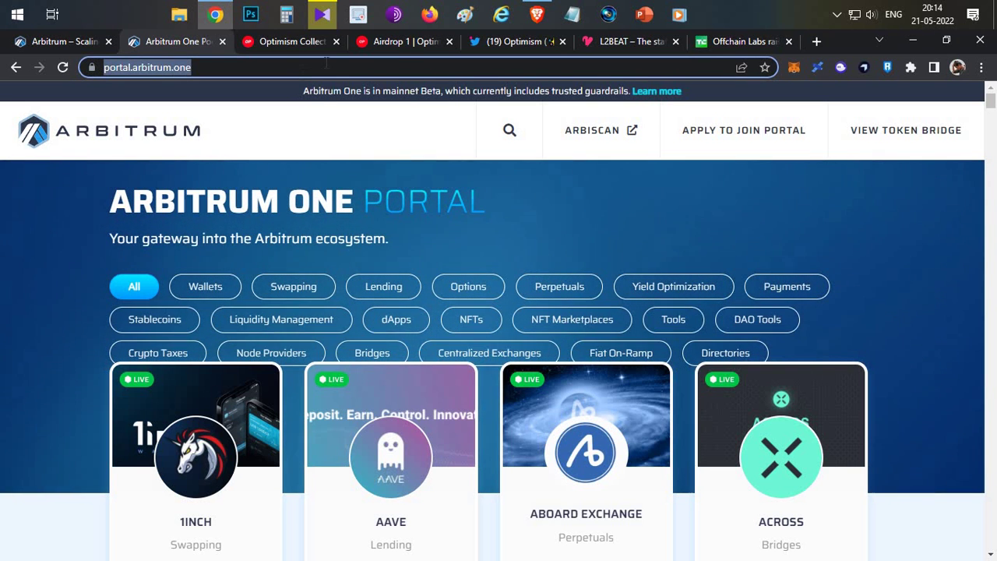
# Review the Optimism Users and Repeat Optimism Users criteria in the Optimism Airdrop 1 documentation
pyautogui.click(405, 42)
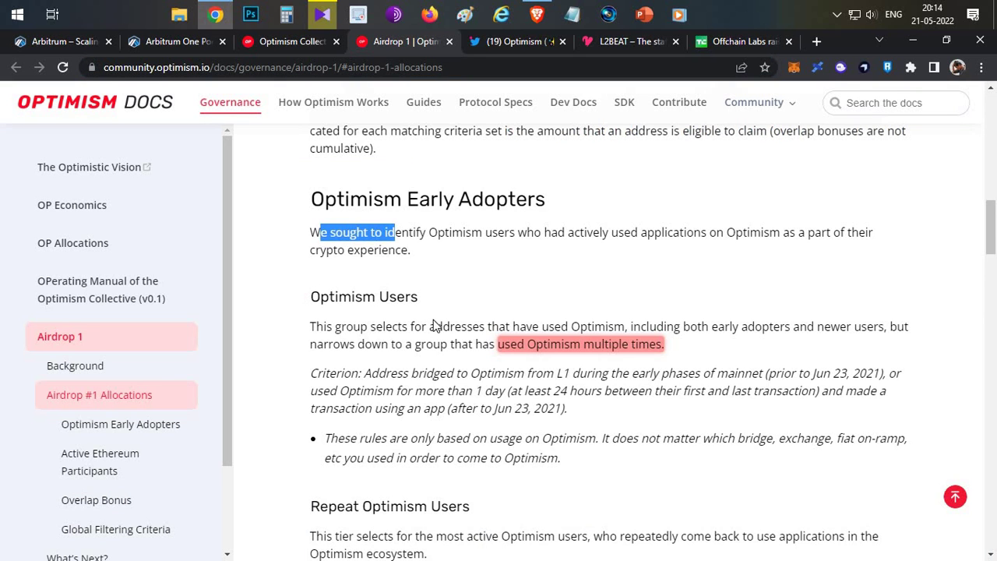
pyautogui.scroll(-3, 430, 322)
pyautogui.moveTo(393, 281); pyautogui.dragTo(320, 286)
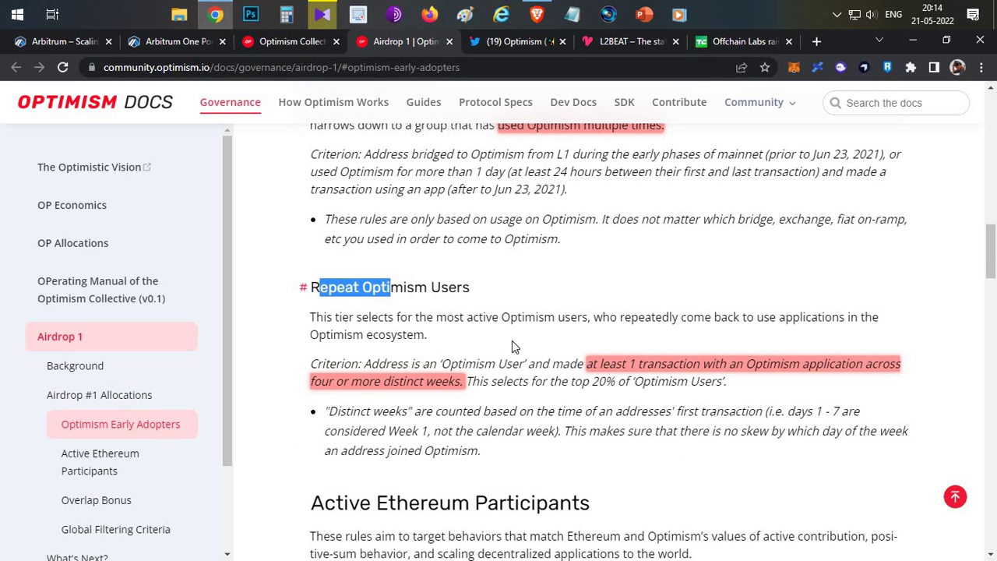
pyautogui.click(576, 316)
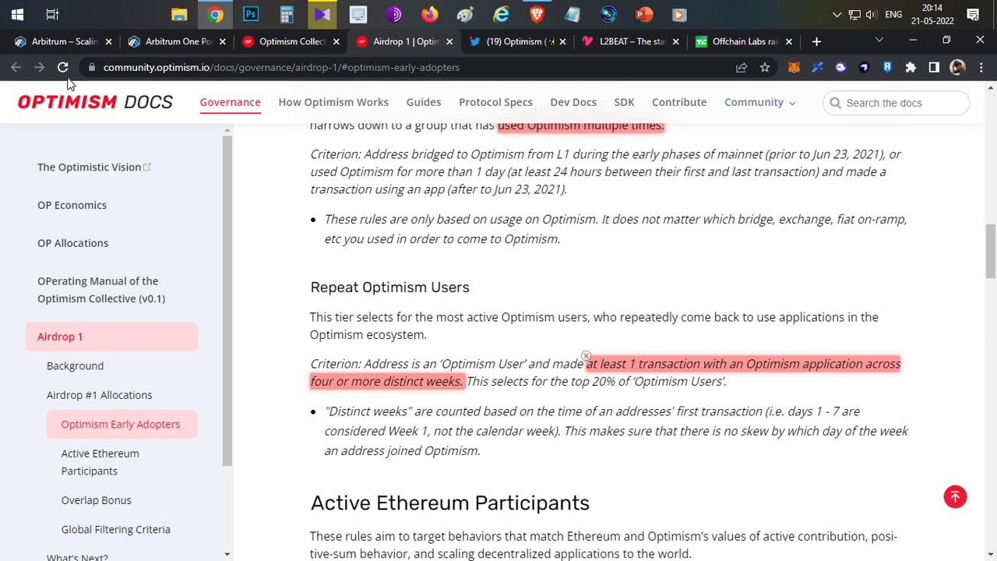
# View the Arbitrum homepage, check Optimism's Airdrop #1 Eligibility section, and return to the Arbitrum homepage
pyautogui.hotkey('ctrl', '1')
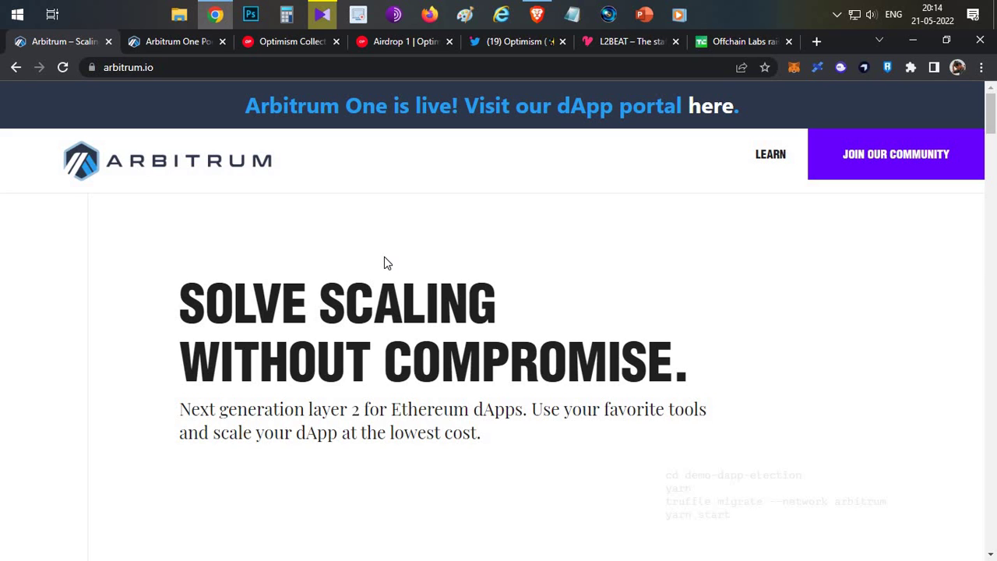
pyautogui.click(292, 41)
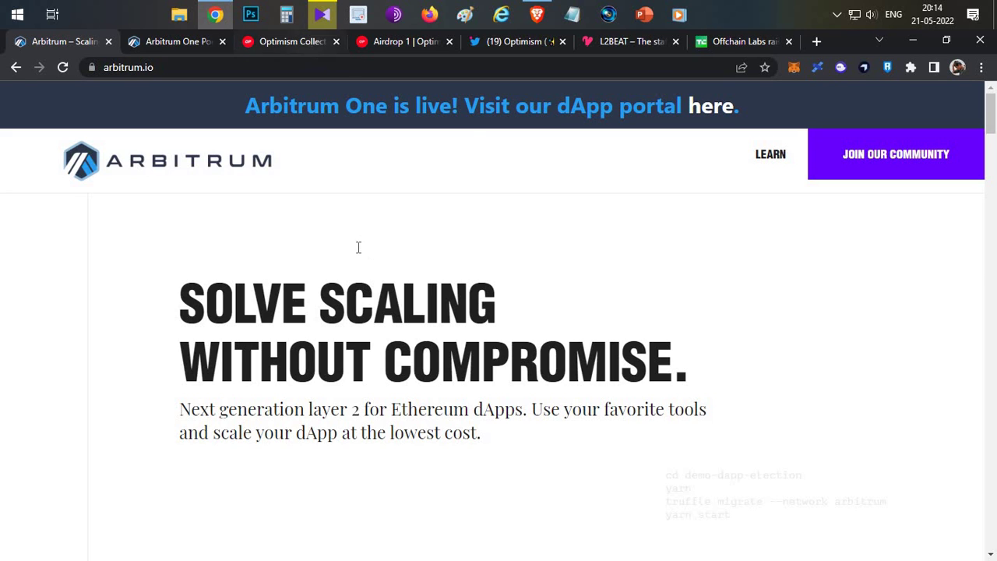
pyautogui.moveTo(360, 114); pyautogui.dragTo(496, 115)
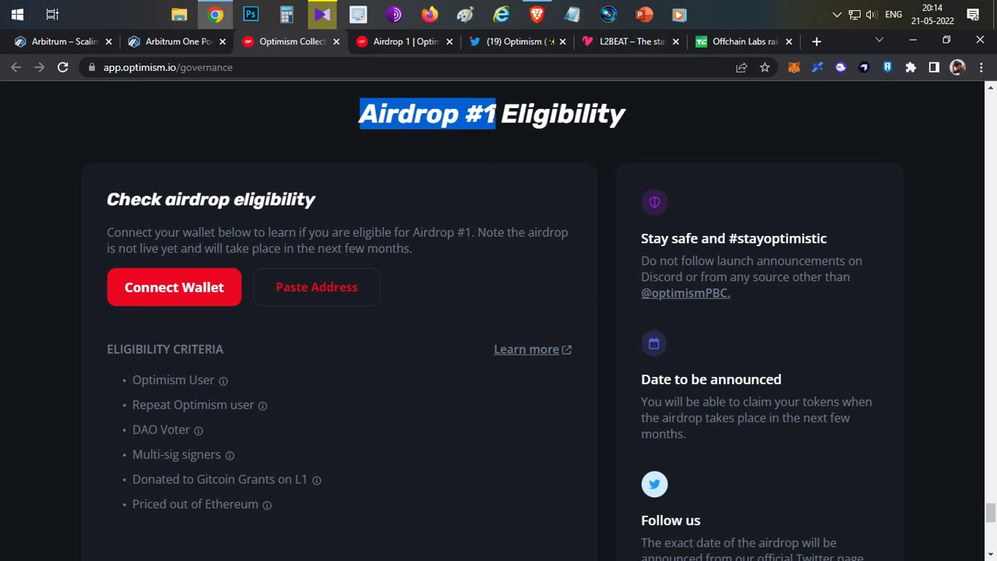
pyautogui.click(70, 45)
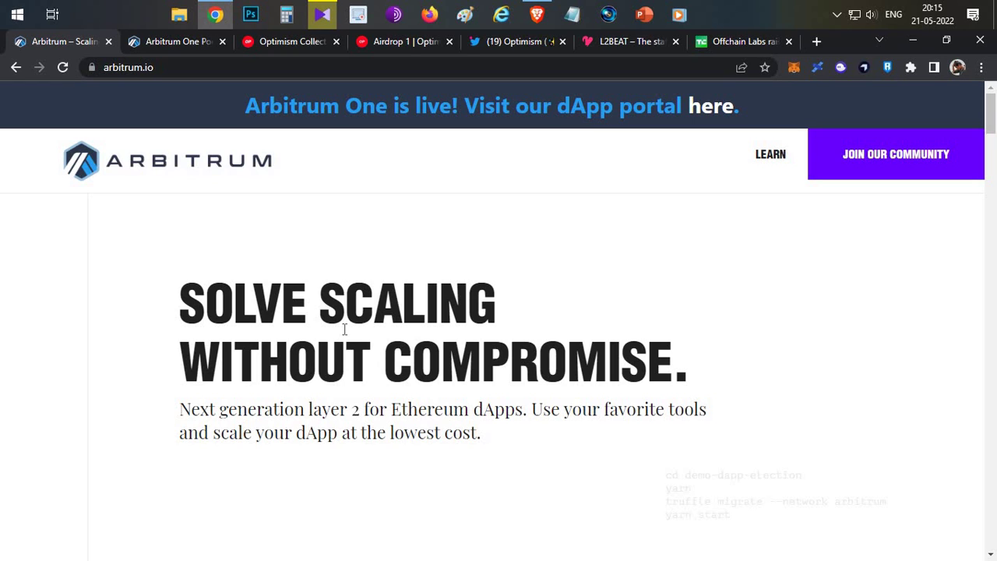
pyautogui.moveTo(343, 328); pyautogui.dragTo(346, 334)
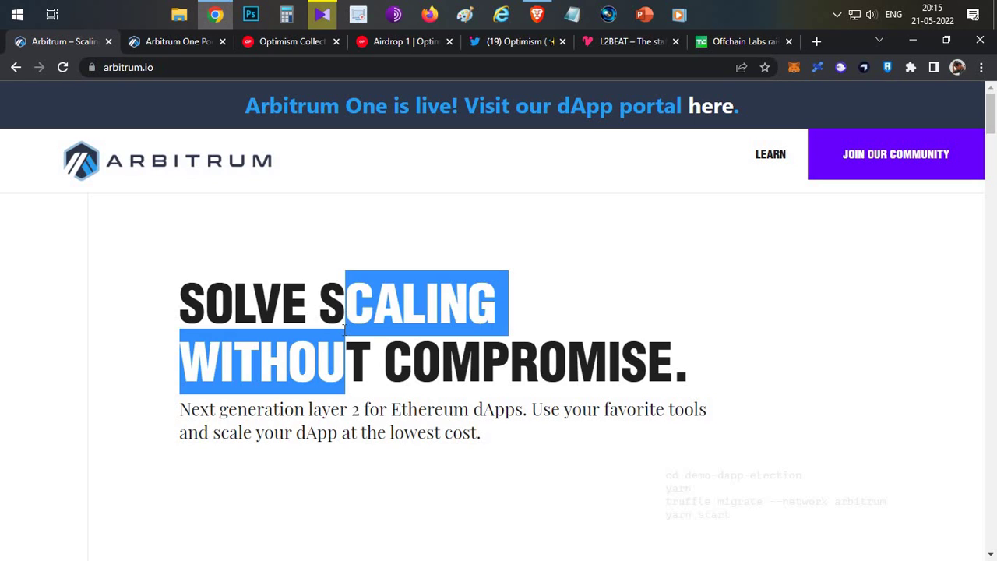
pyautogui.click(355, 326)
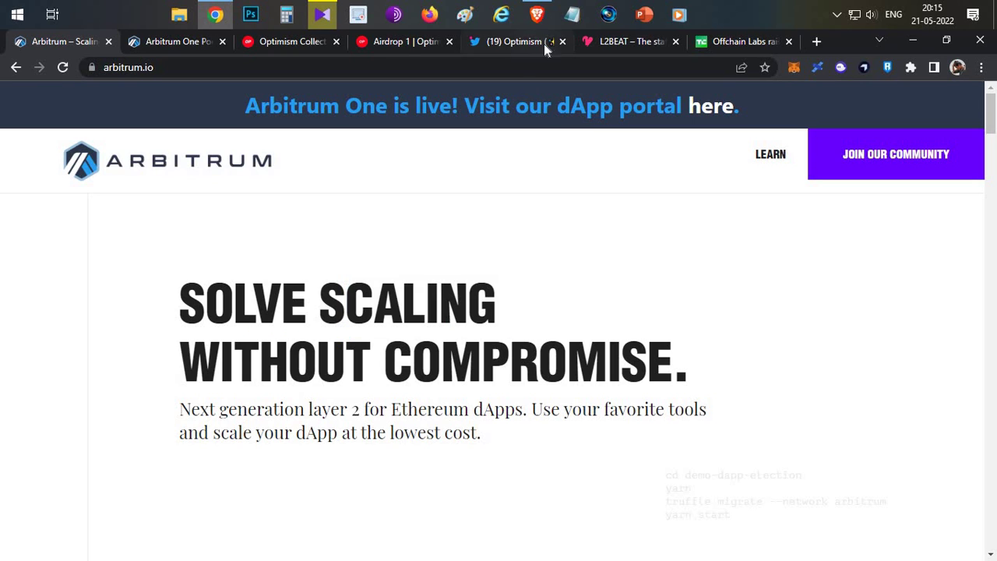